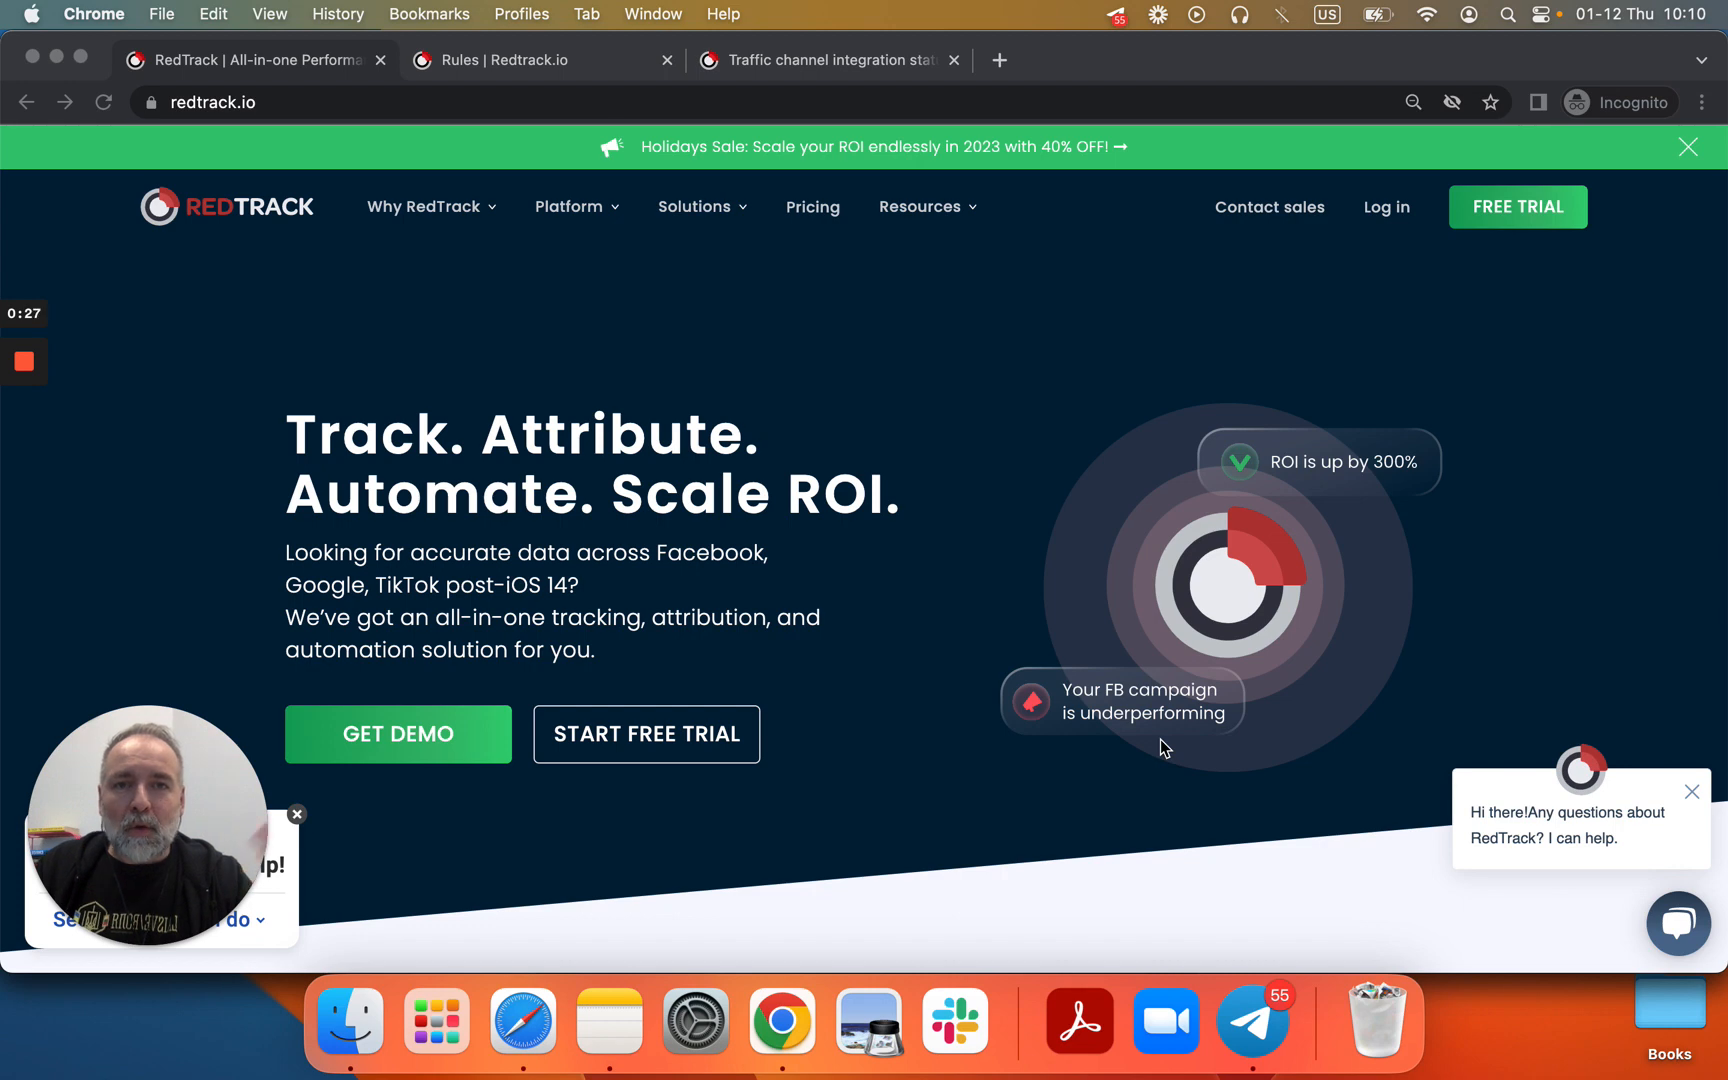
Step: Start a new rule for the Facebook MAIN traffic channel, covering Active only campaigns, with Channel campaign as the rule object
{"action": "left_click", "coordinate": [510, 62]}
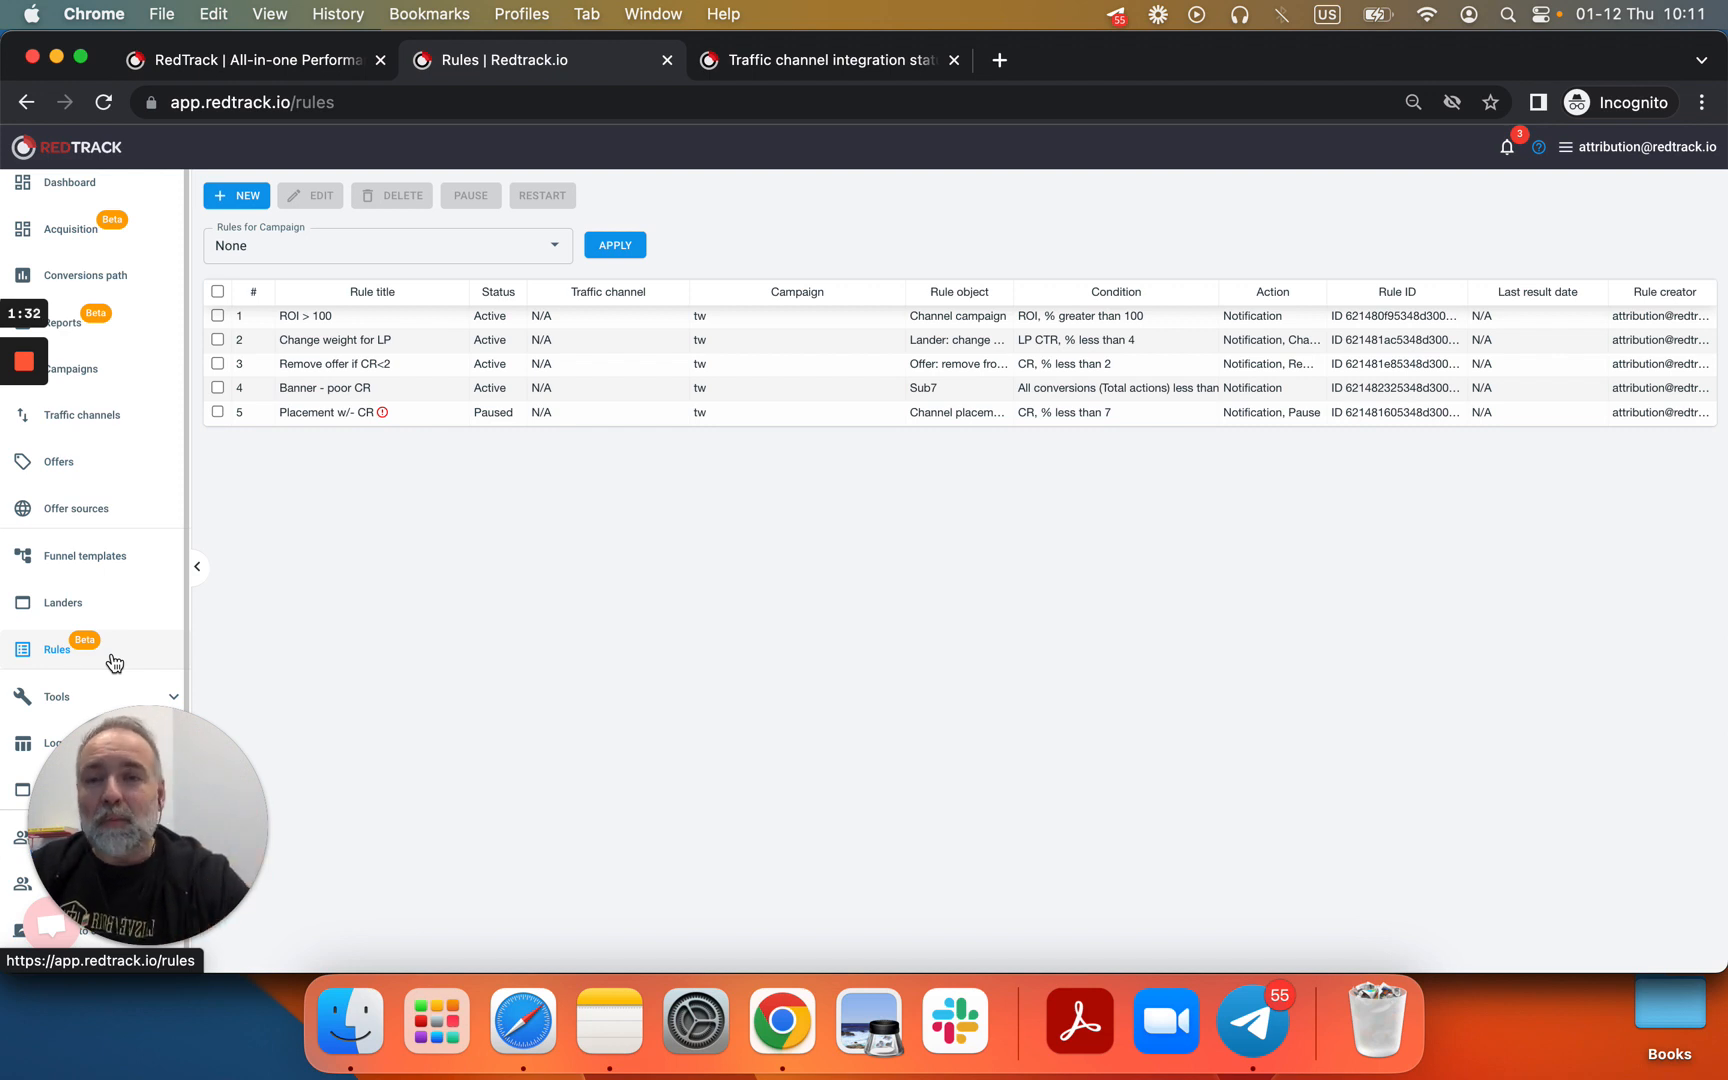
{"action": "left_click", "coordinate": [254, 203]}
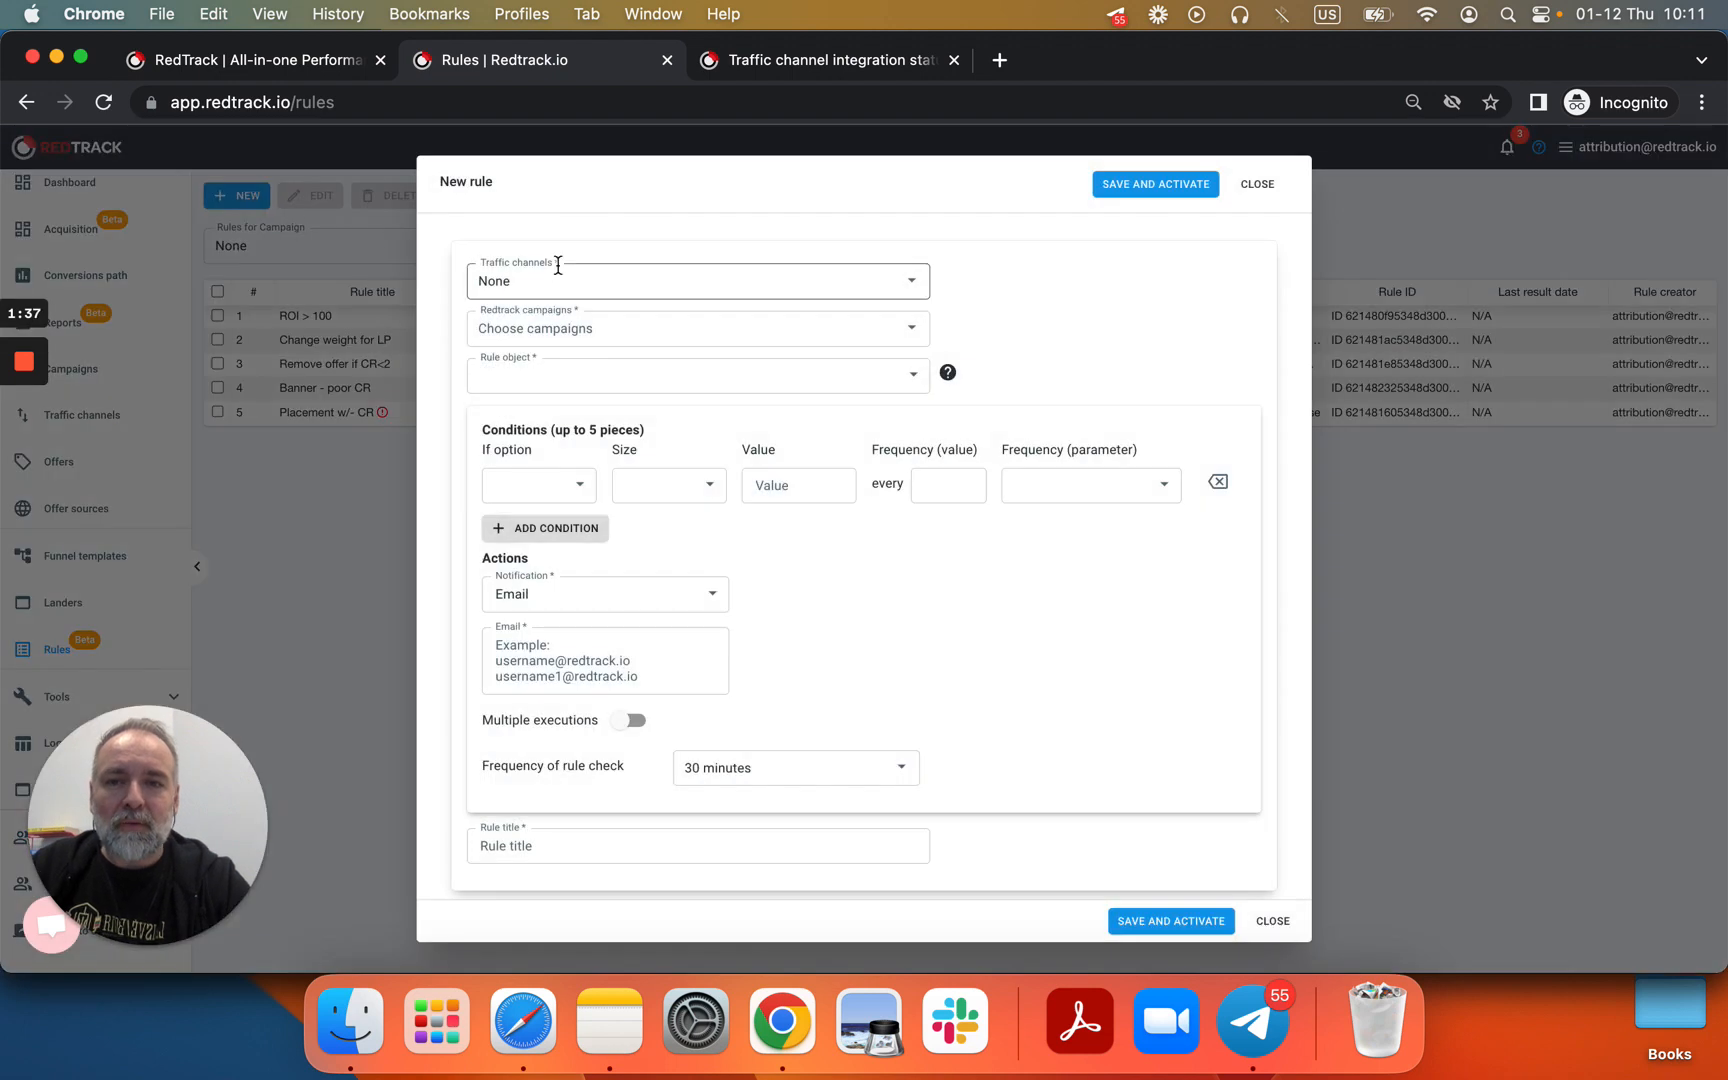
{"action": "left_click", "coordinate": [914, 282]}
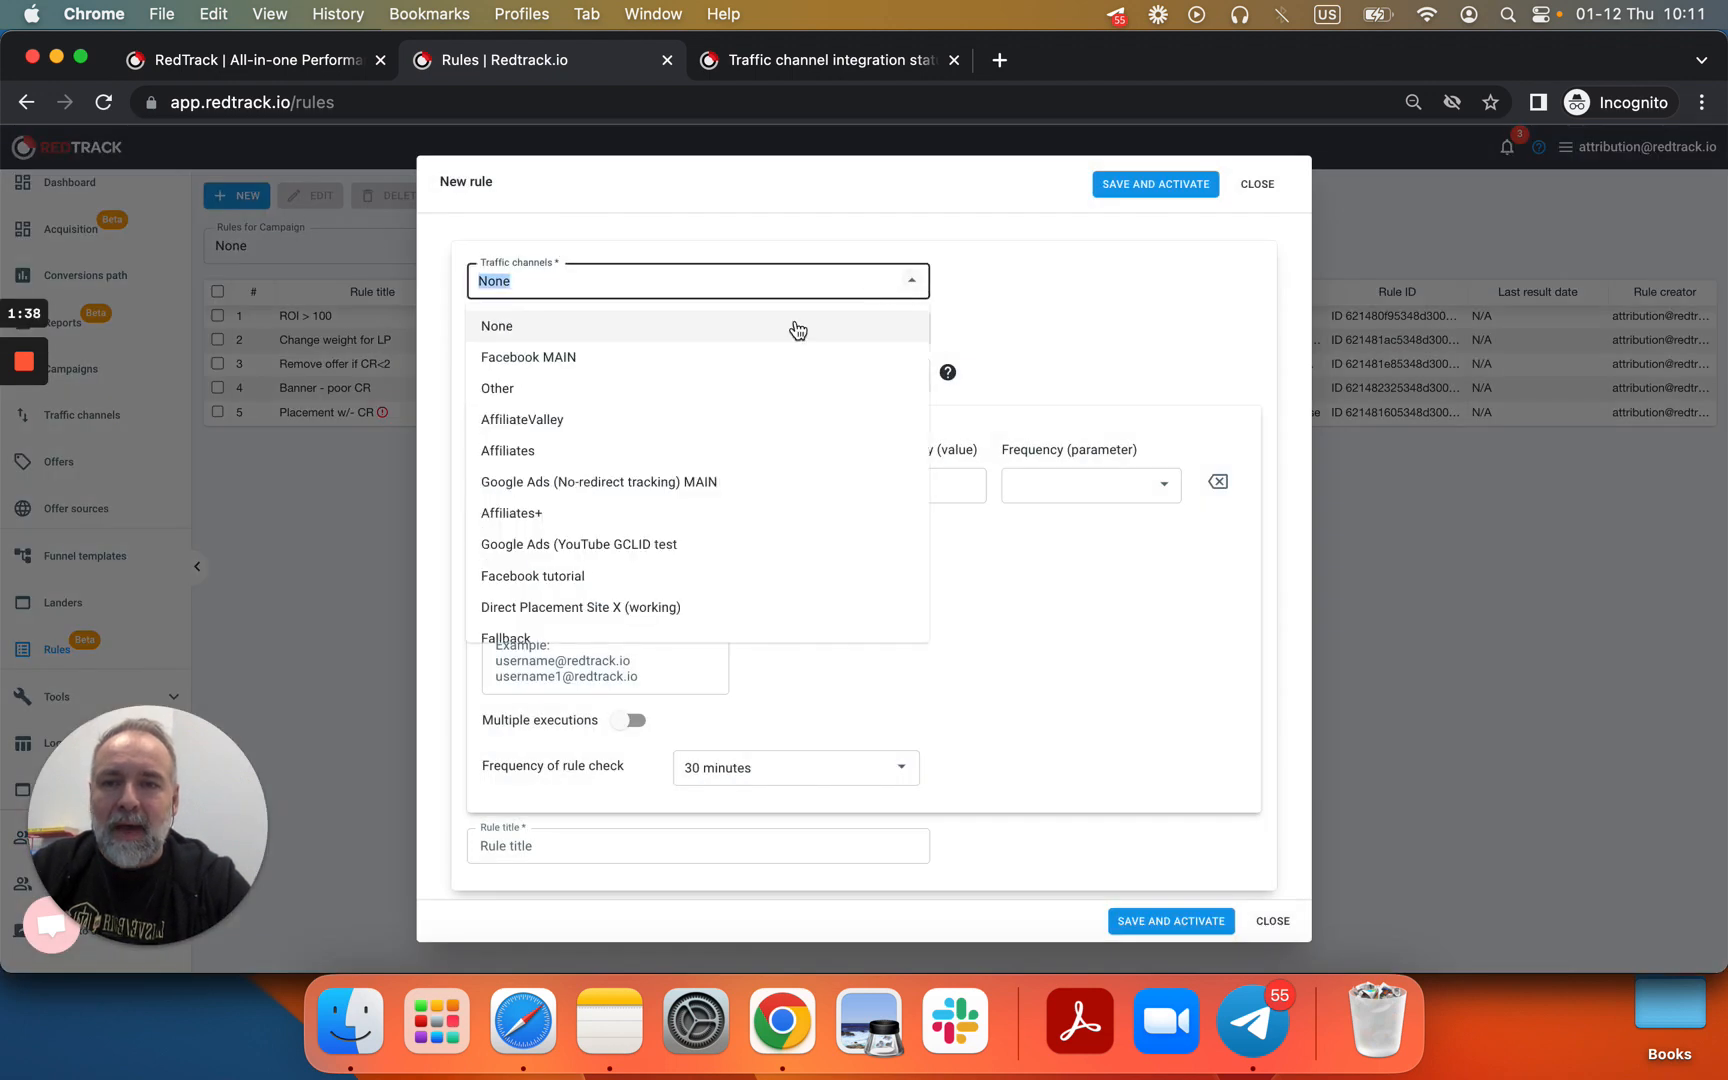
{"action": "left_click", "coordinate": [769, 357]}
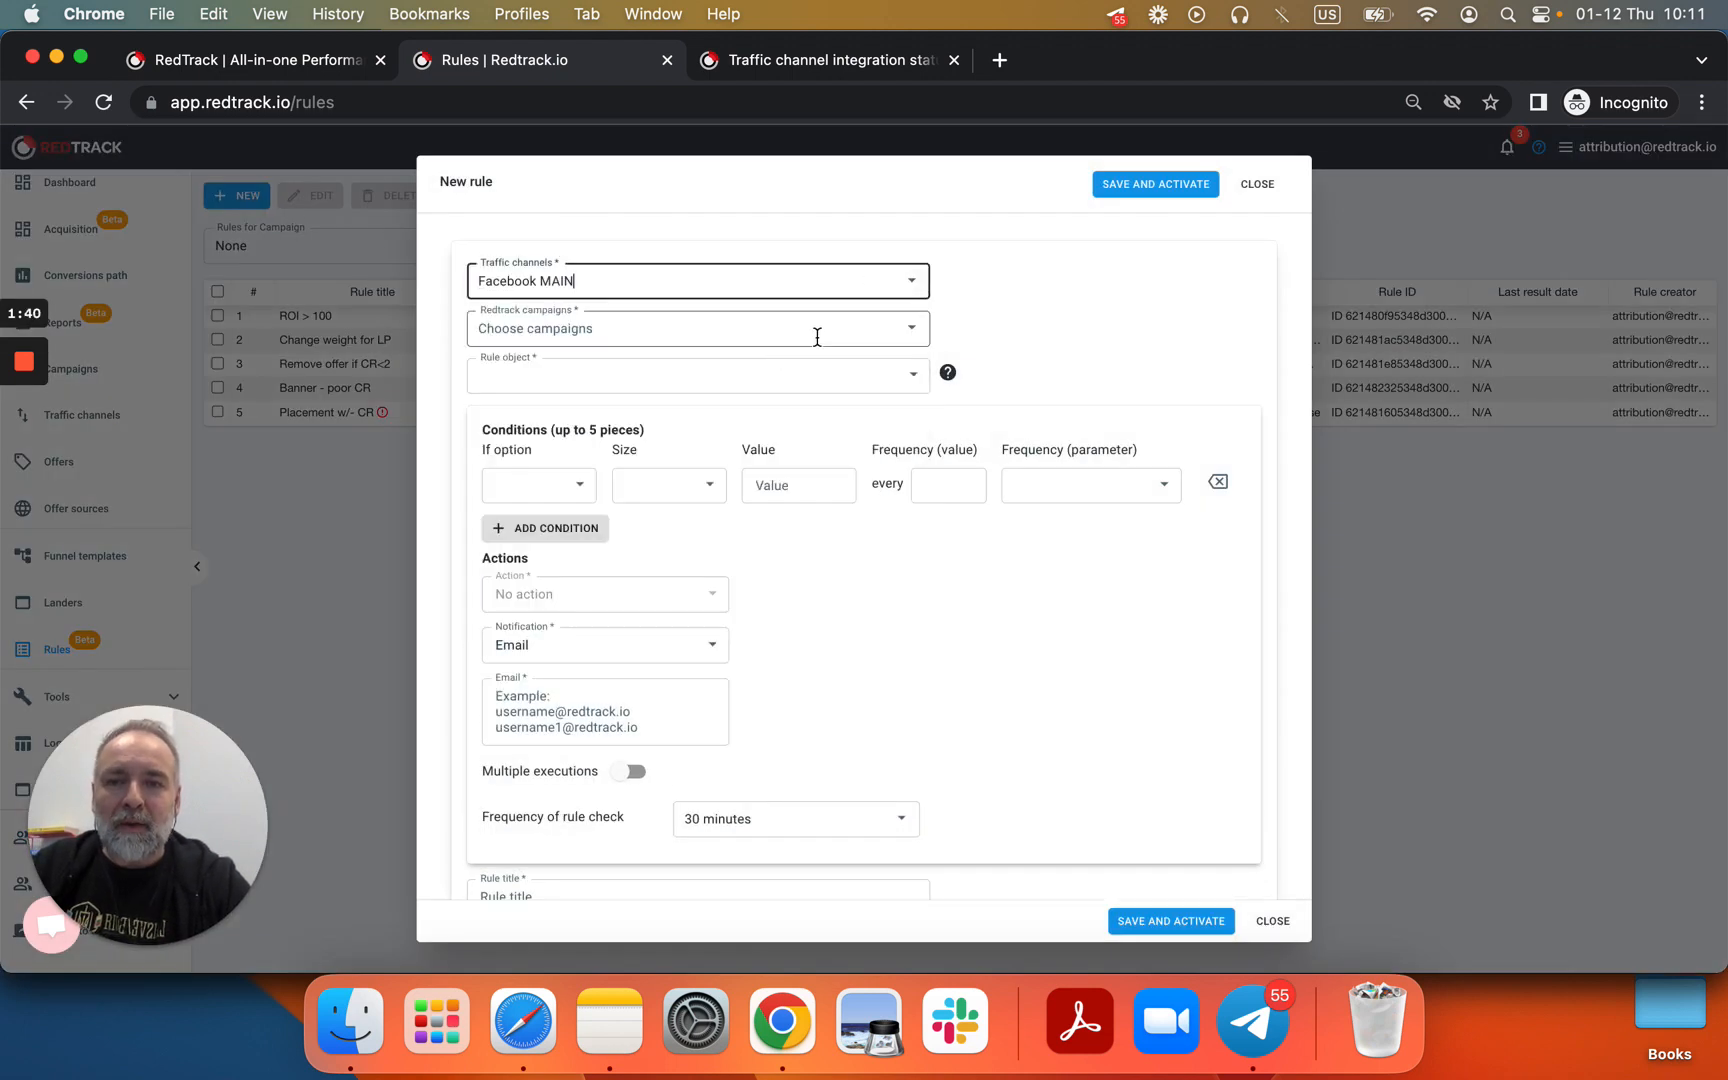
{"action": "left_click", "coordinate": [890, 332]}
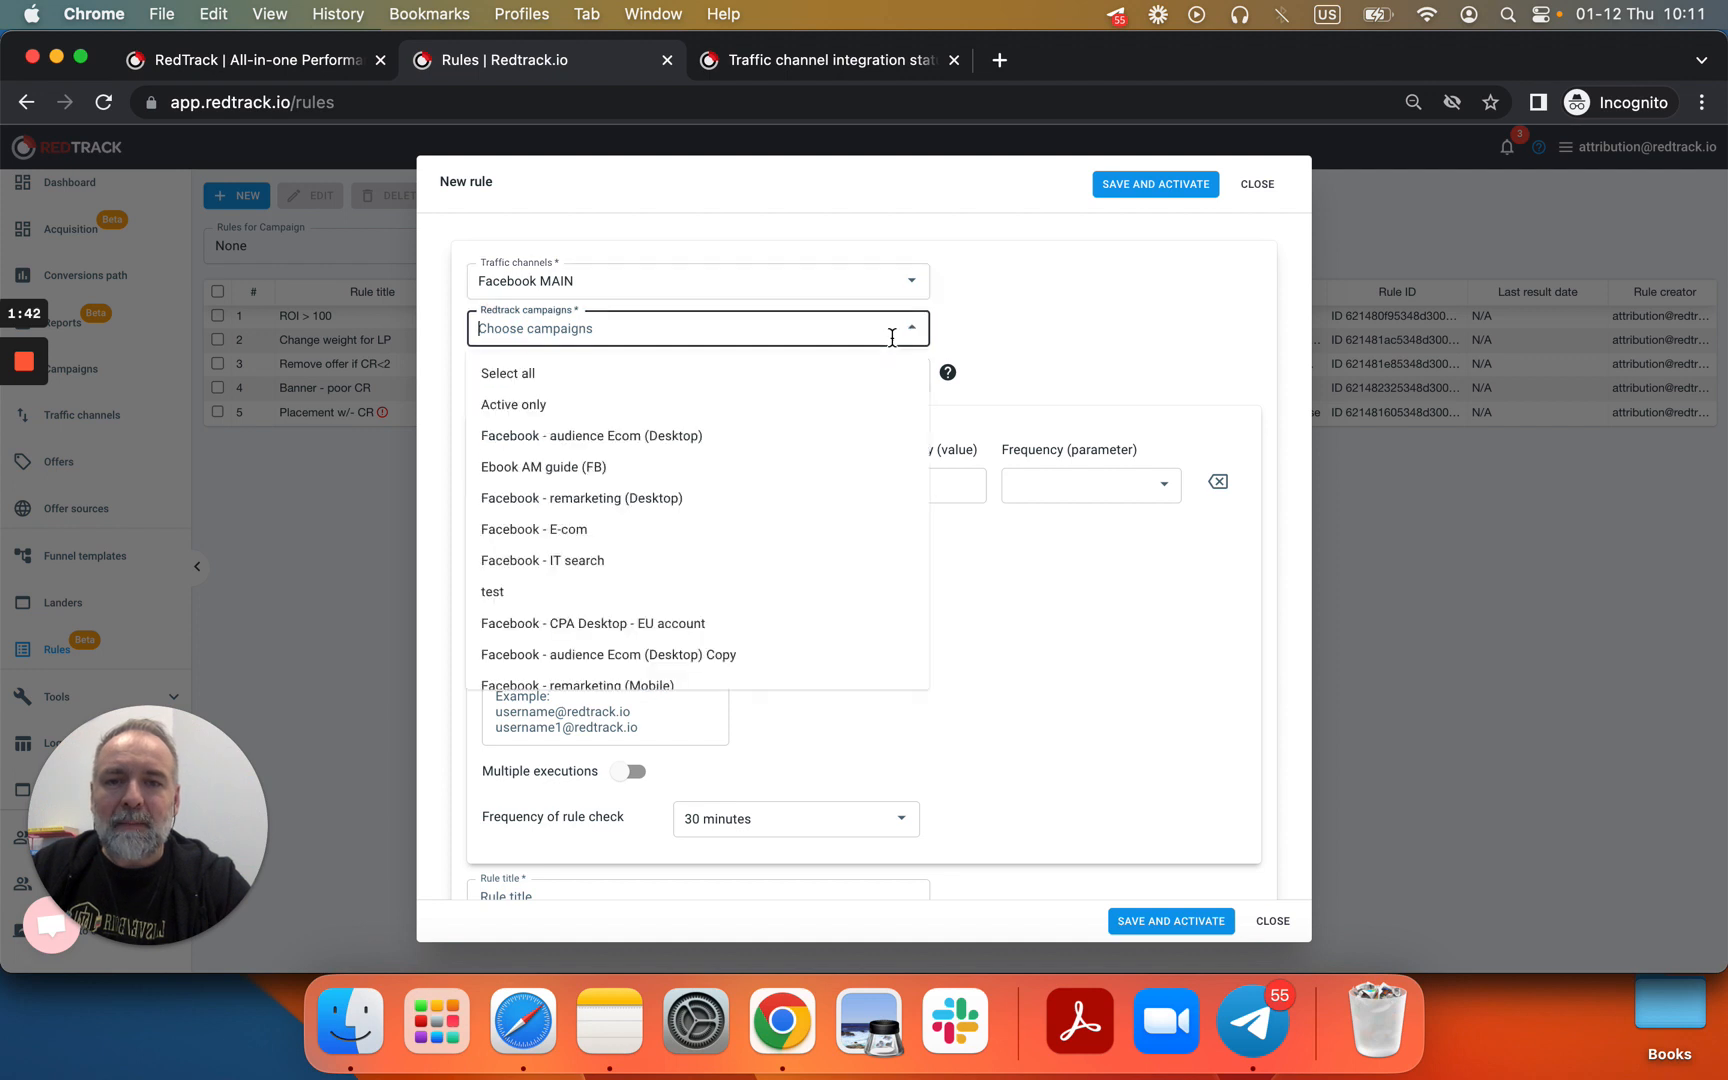
{"action": "left_click", "coordinate": [668, 404]}
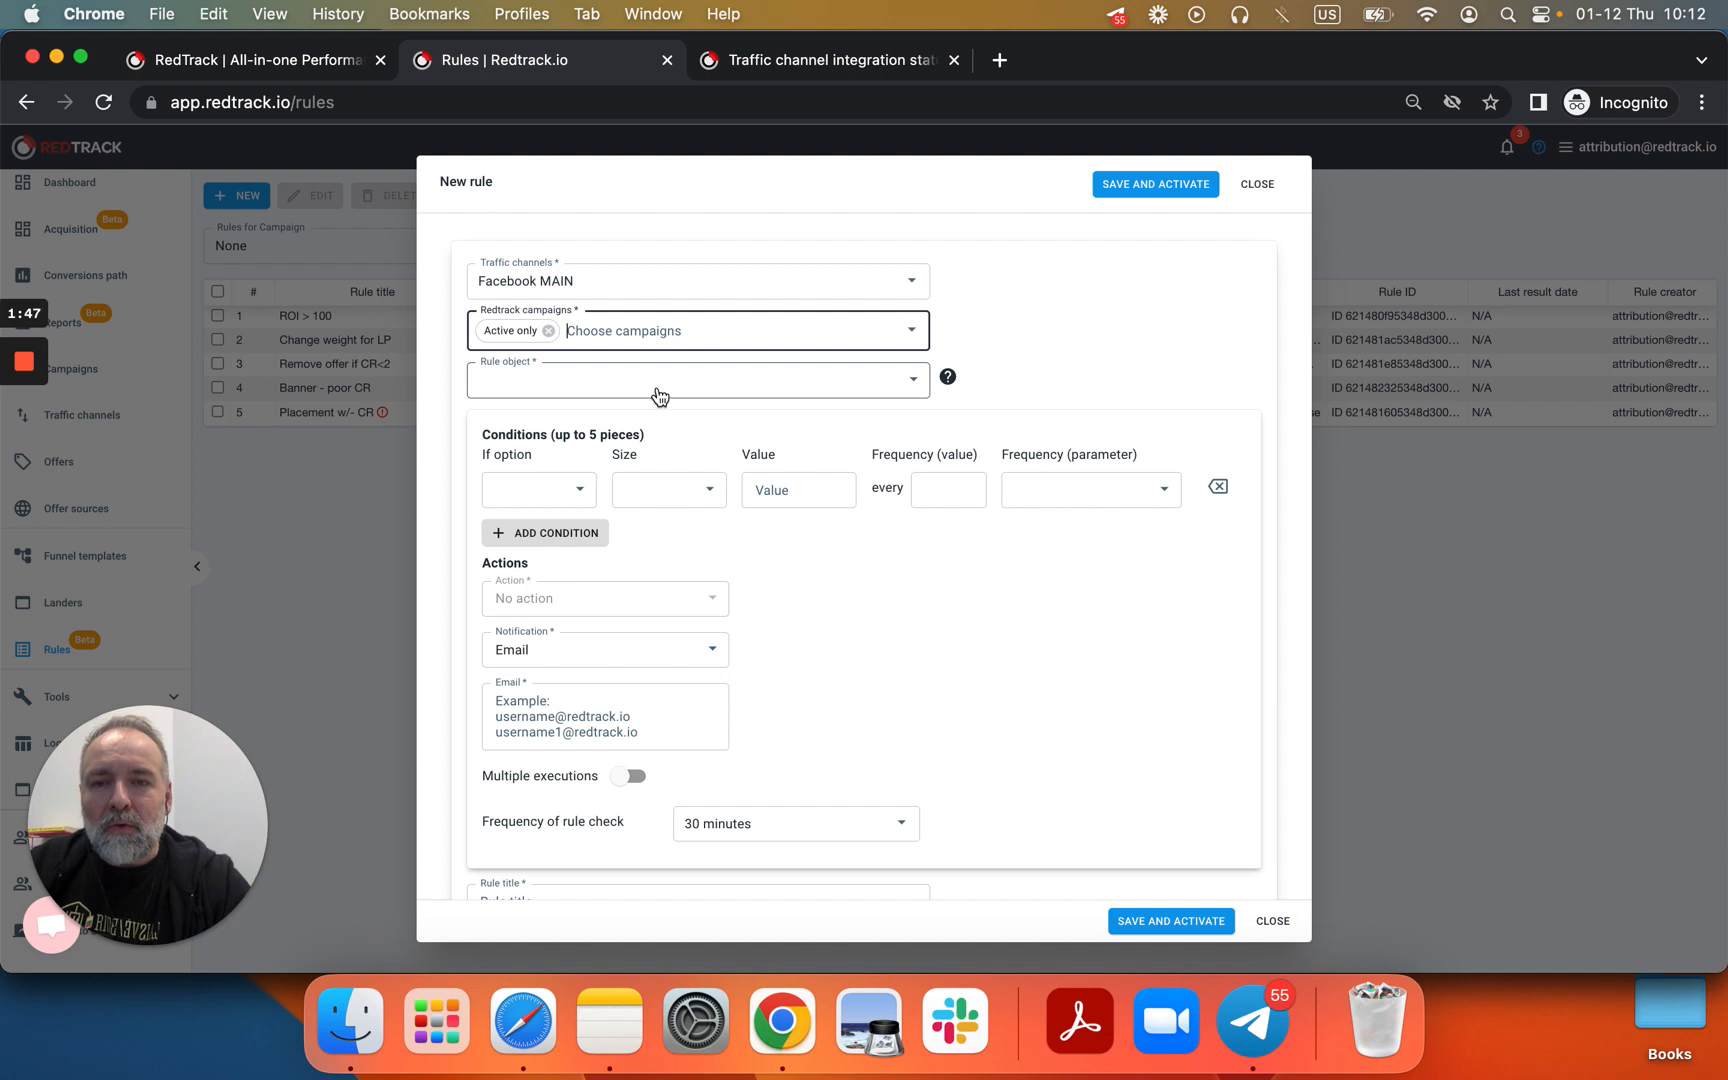
{"action": "left_click", "coordinate": [659, 398]}
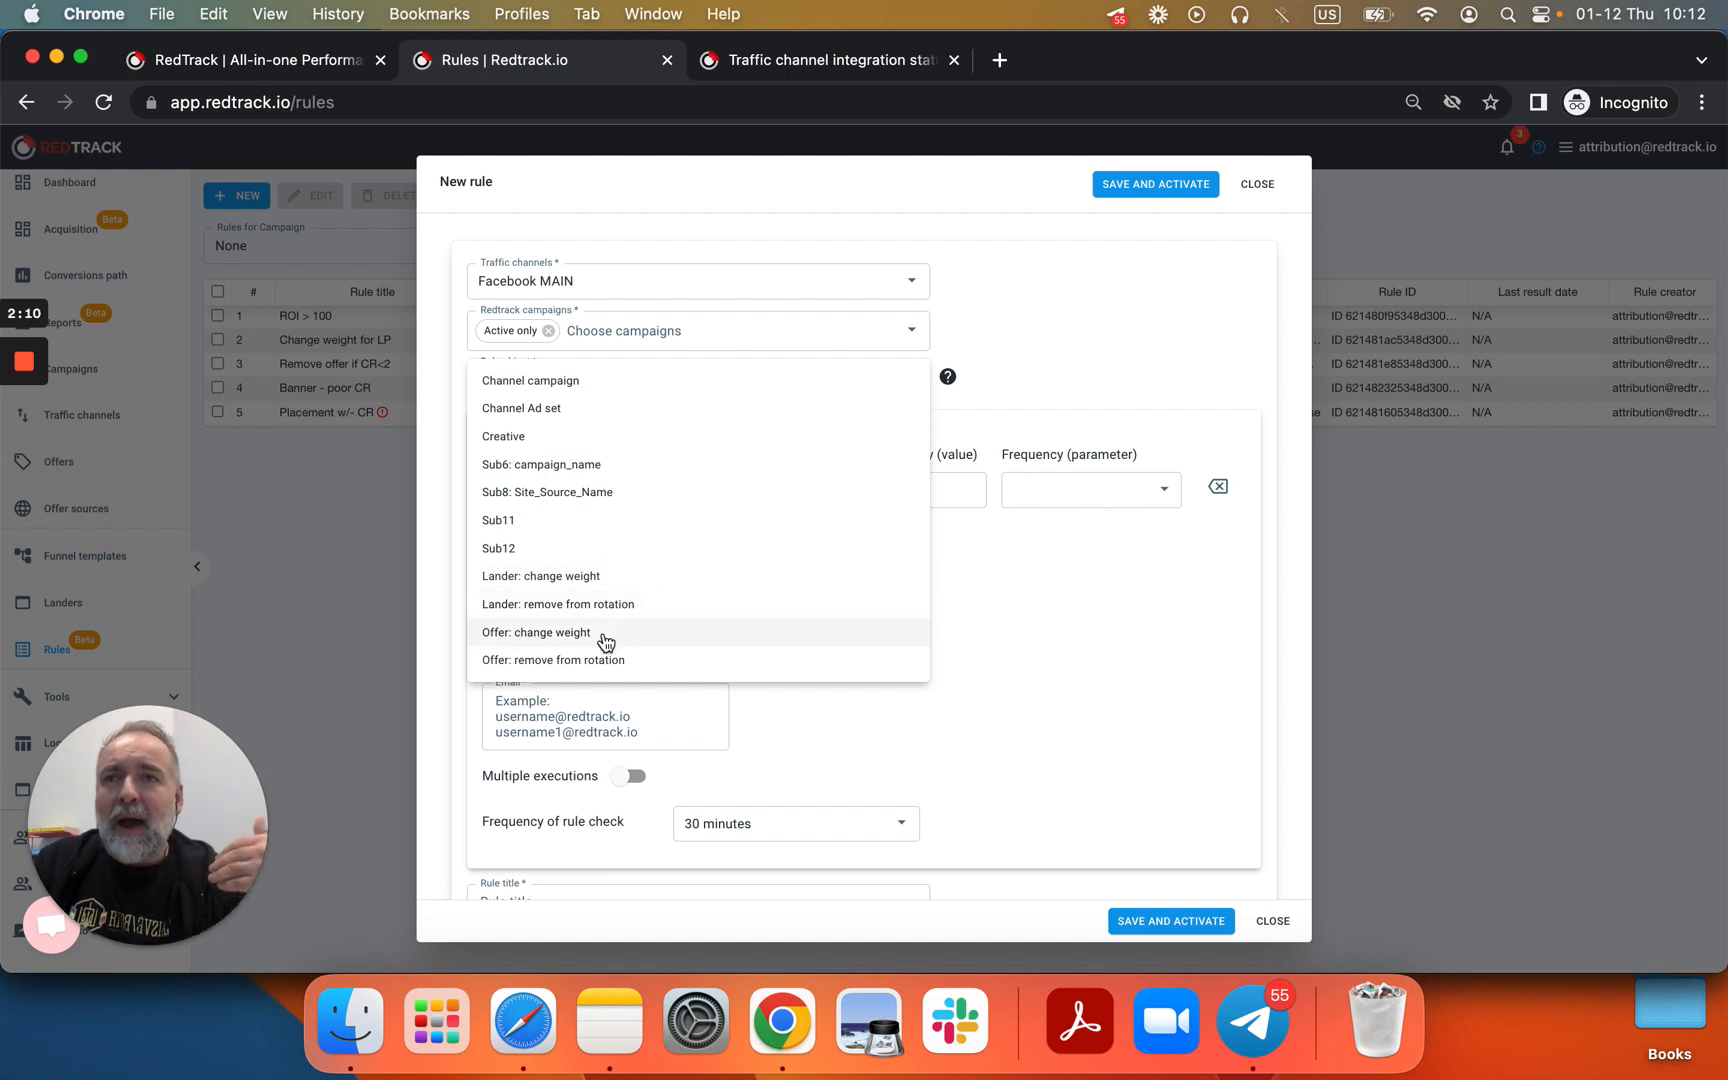
{"action": "left_click", "coordinate": [554, 388]}
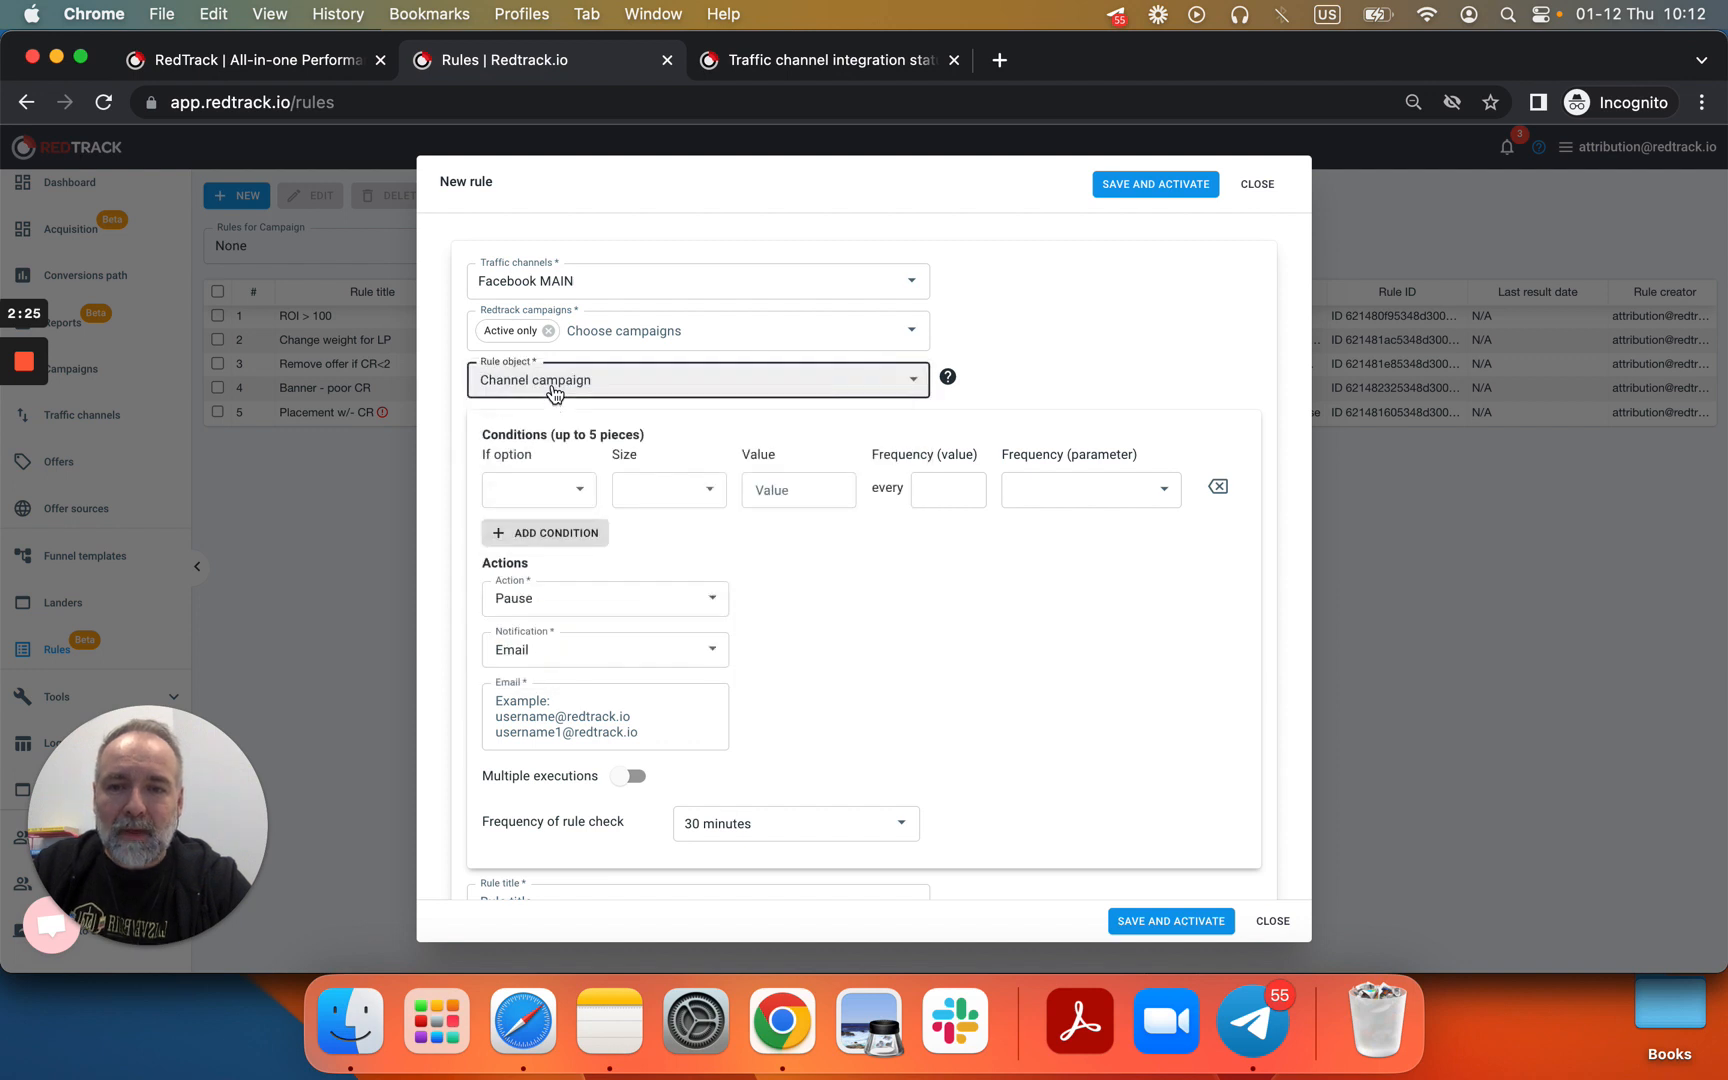
{"action": "left_click", "coordinate": [591, 498]}
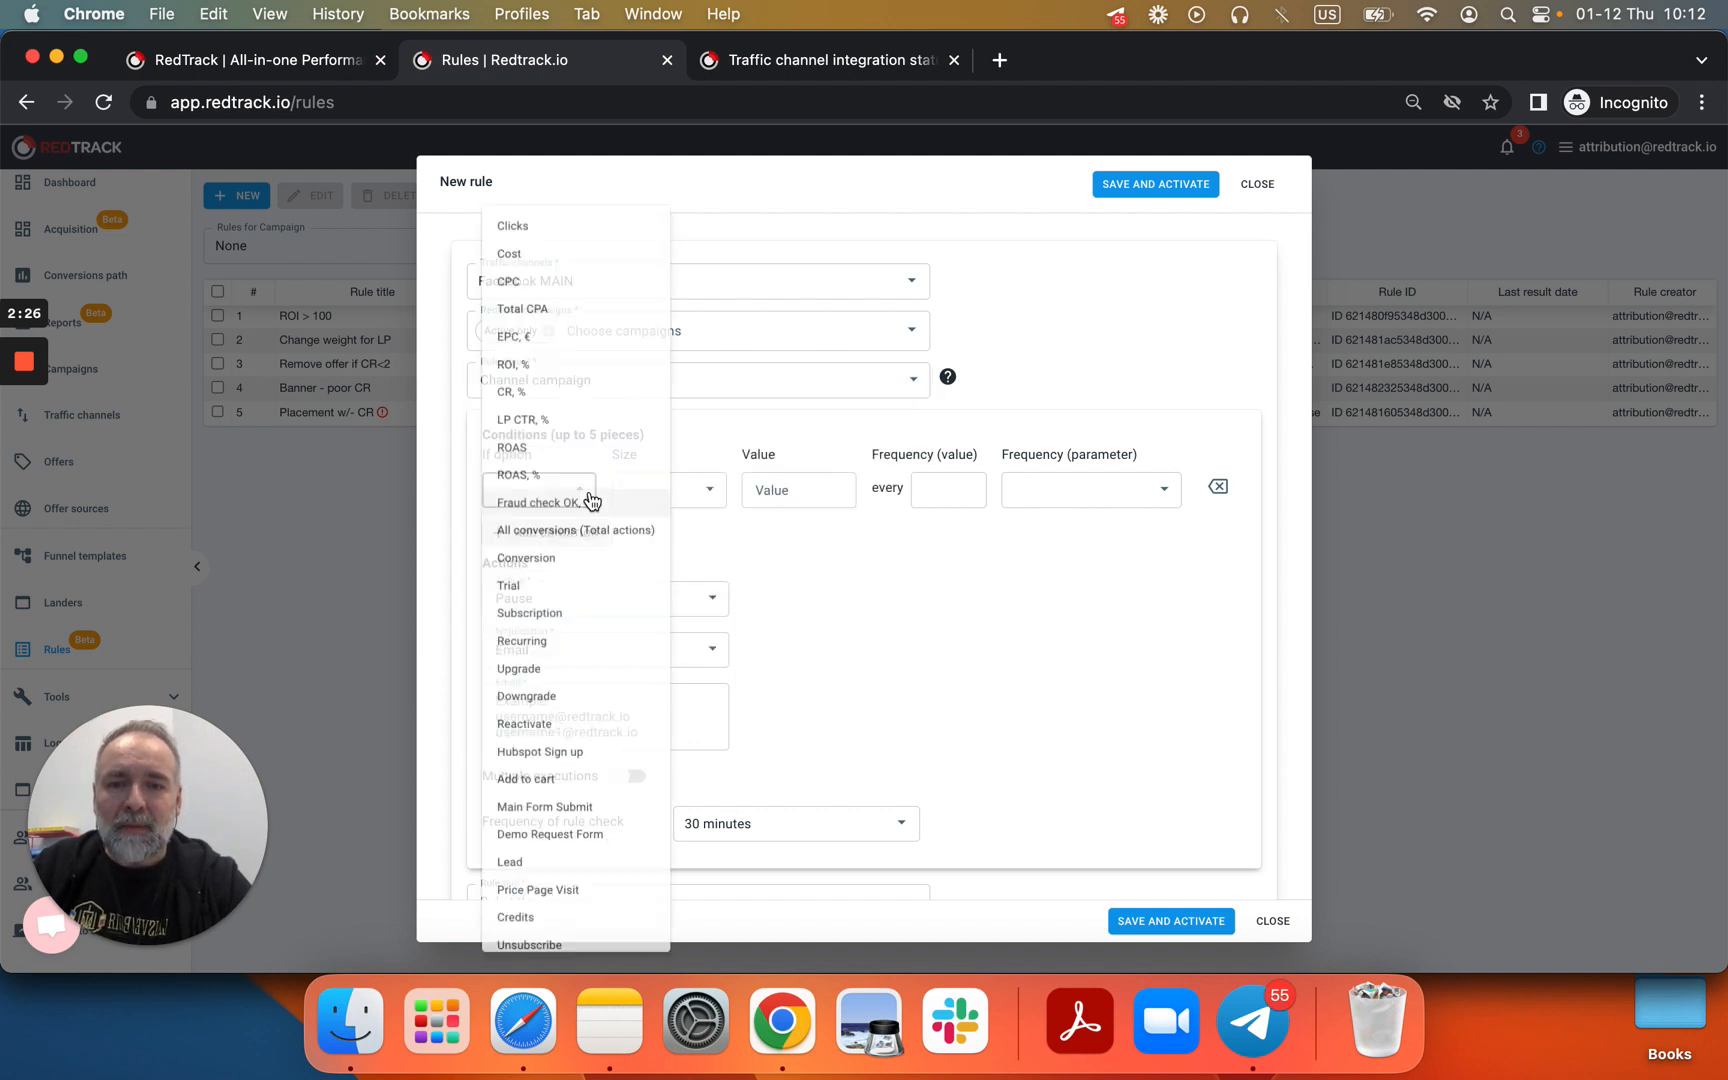
{"action": "left_click", "coordinate": [824, 572]}
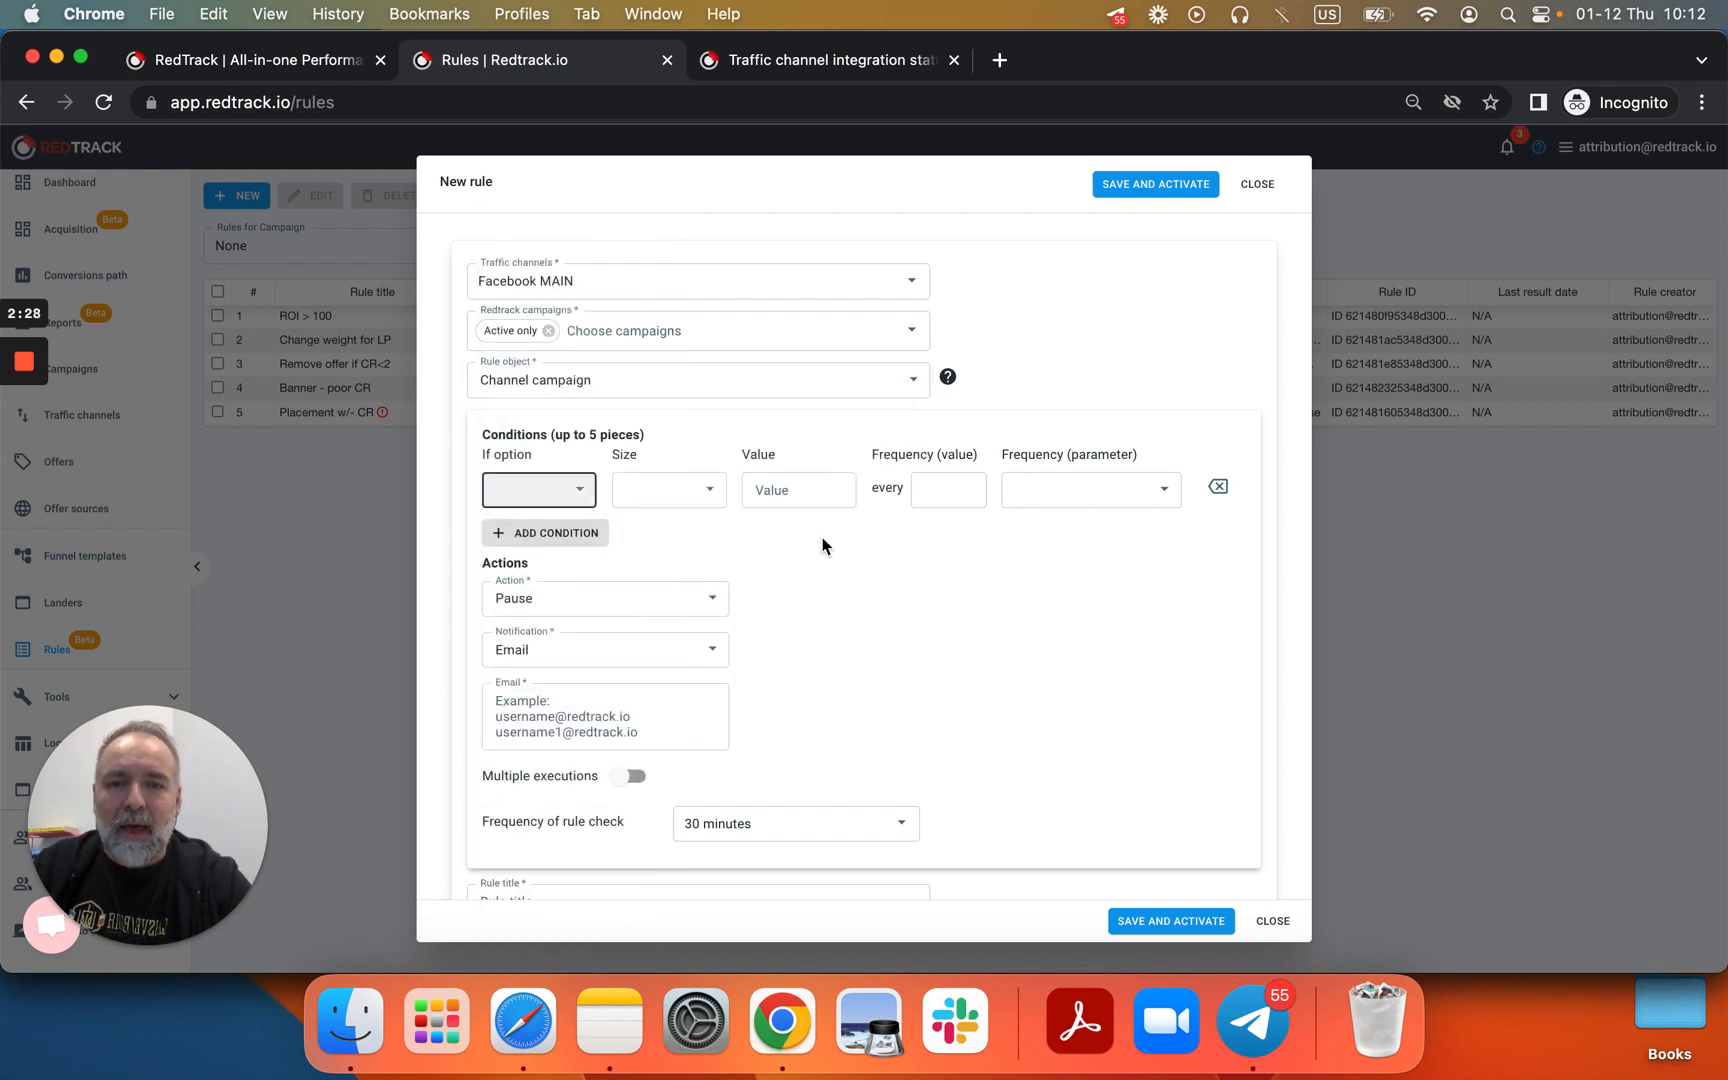
{"action": "left_click", "coordinate": [1157, 499]}
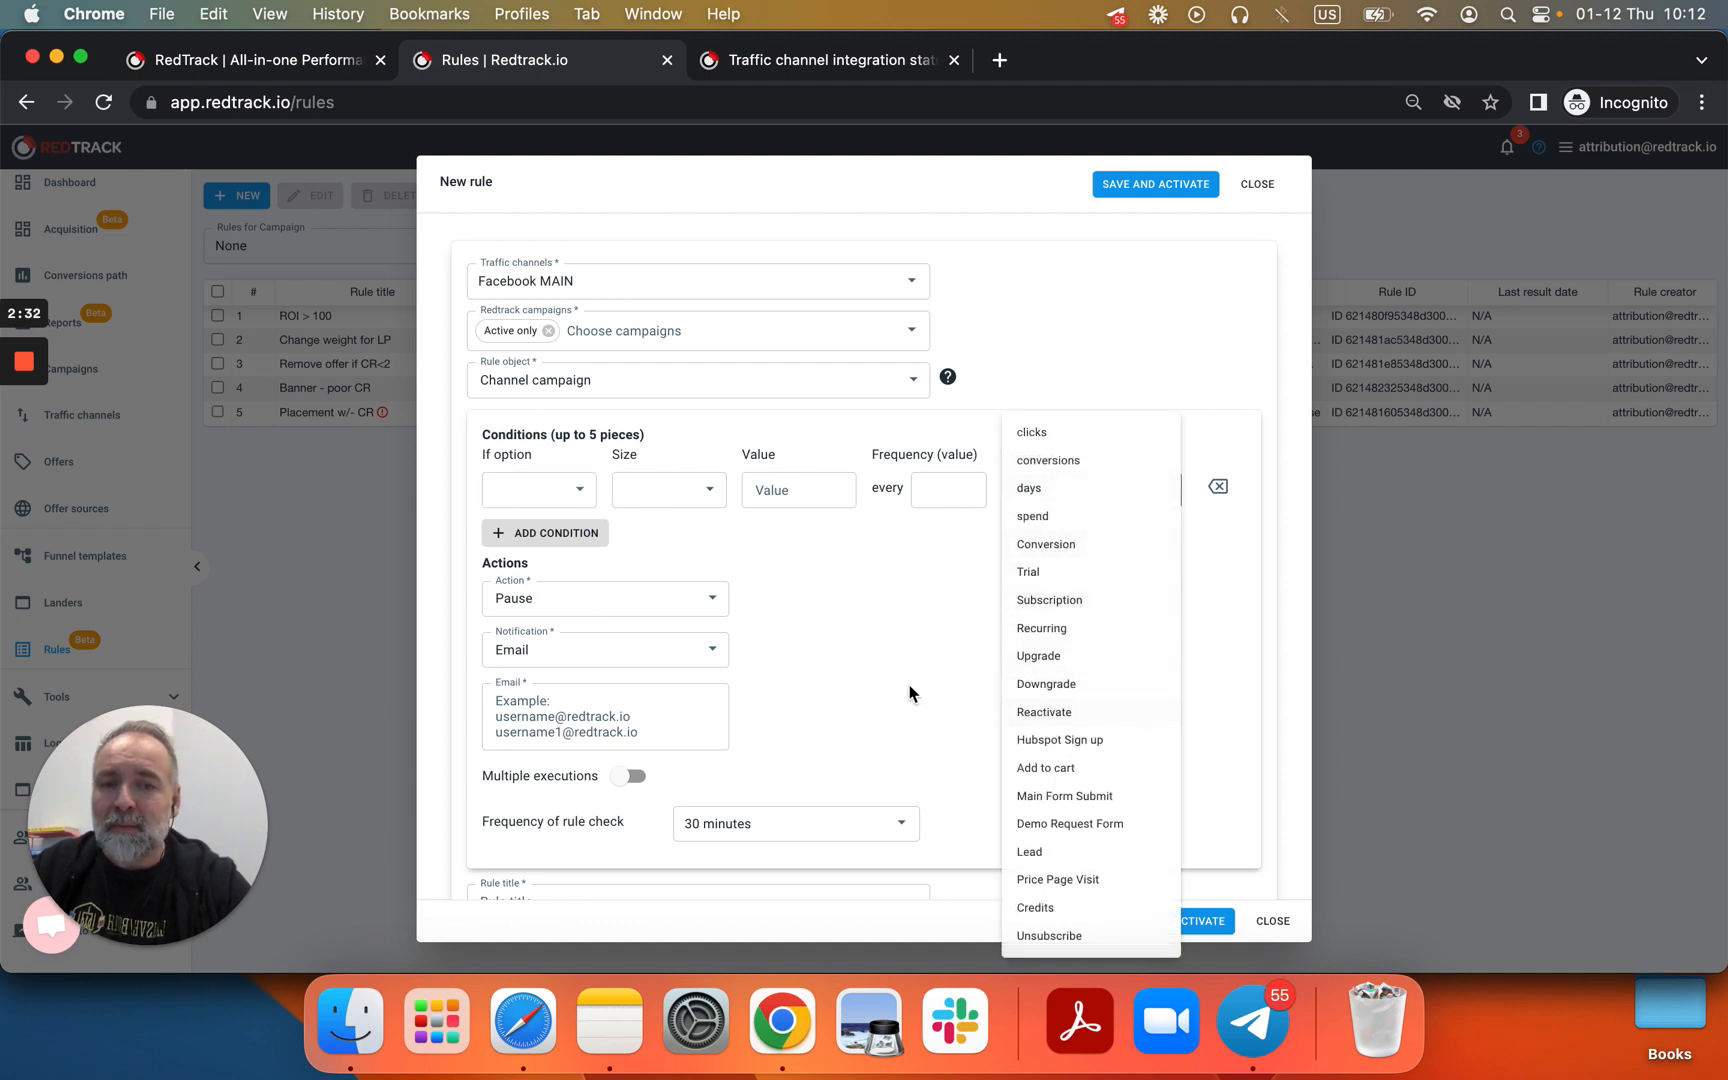
{"action": "left_click", "coordinate": [887, 650]}
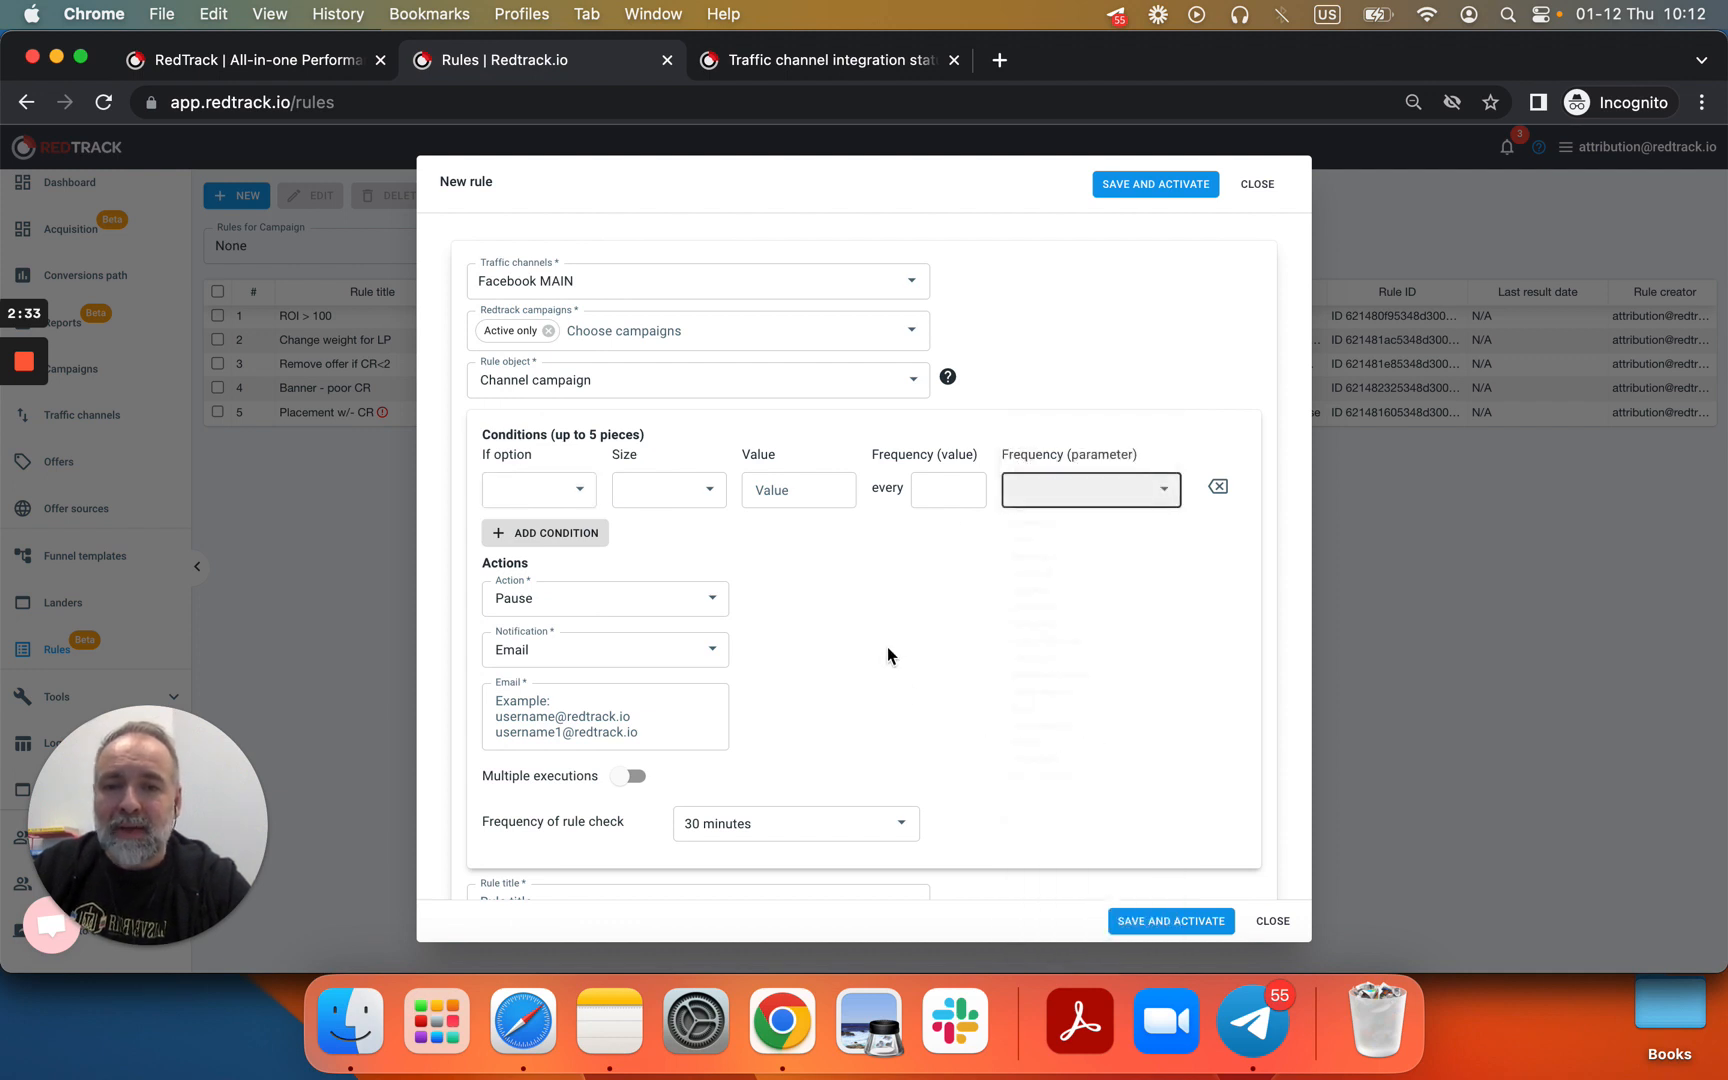
{"action": "left_click", "coordinate": [593, 534]}
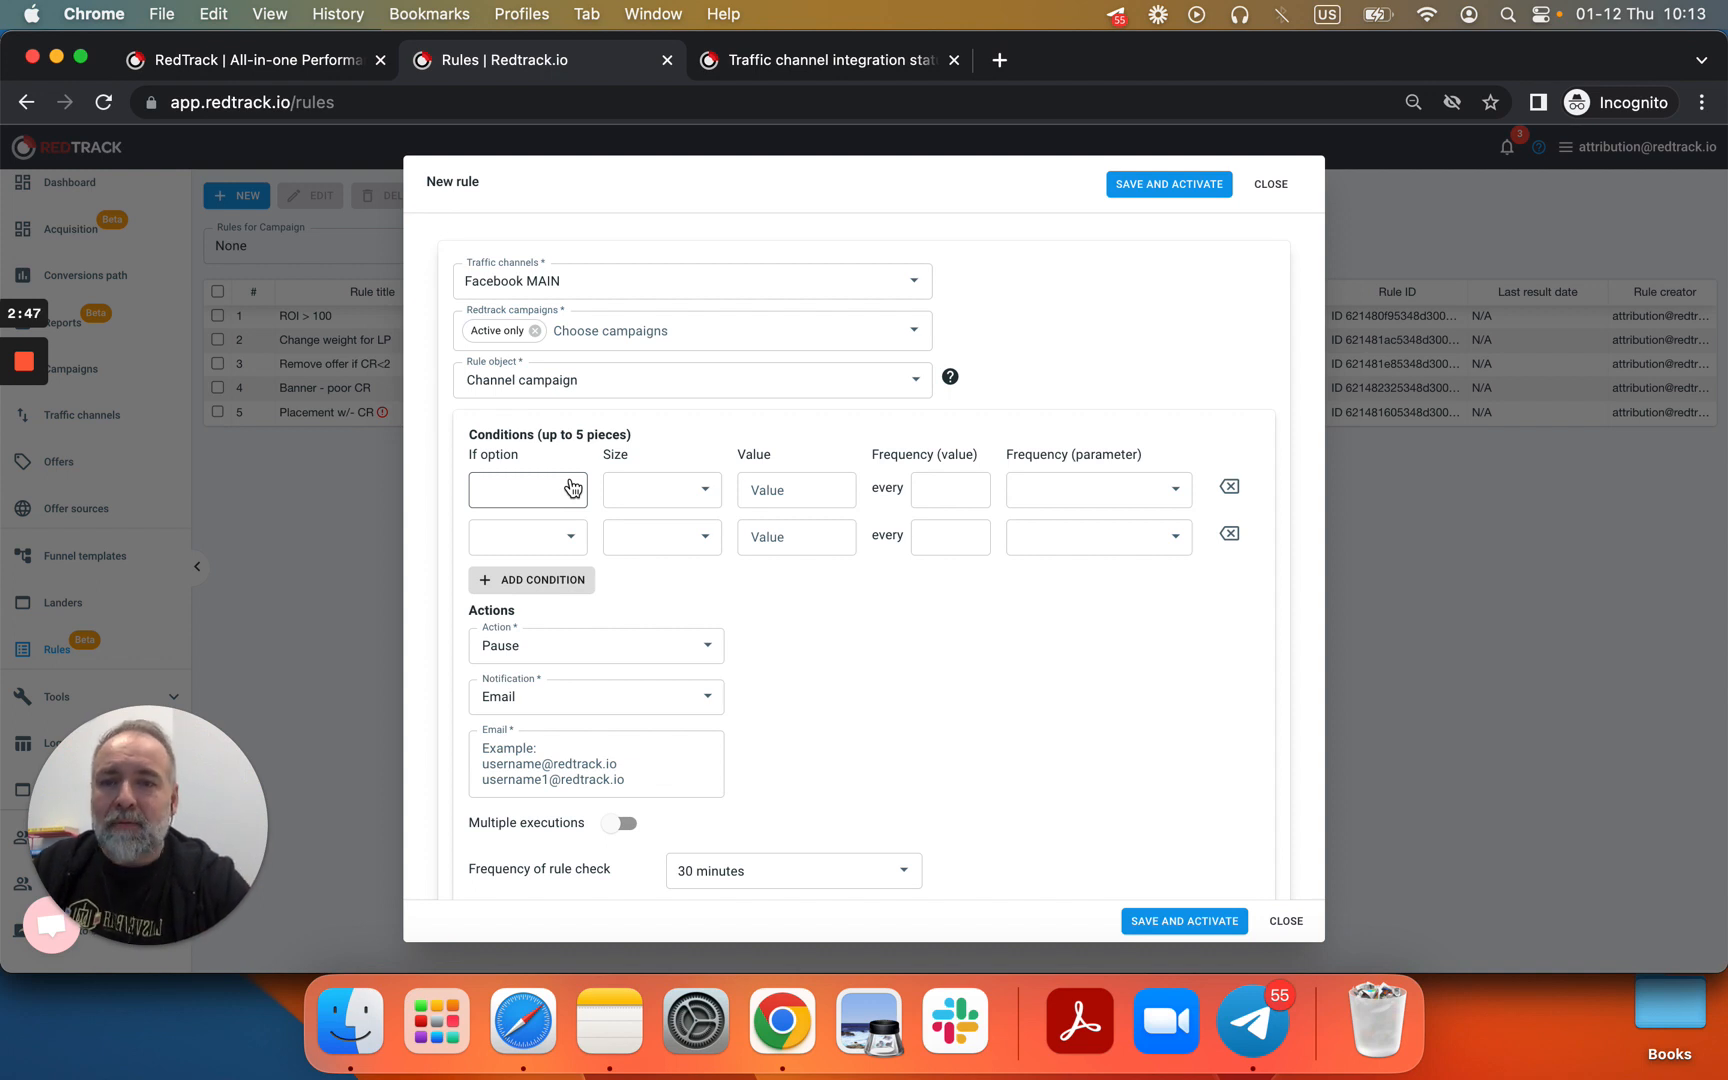
{"action": "left_click", "coordinate": [1229, 534]}
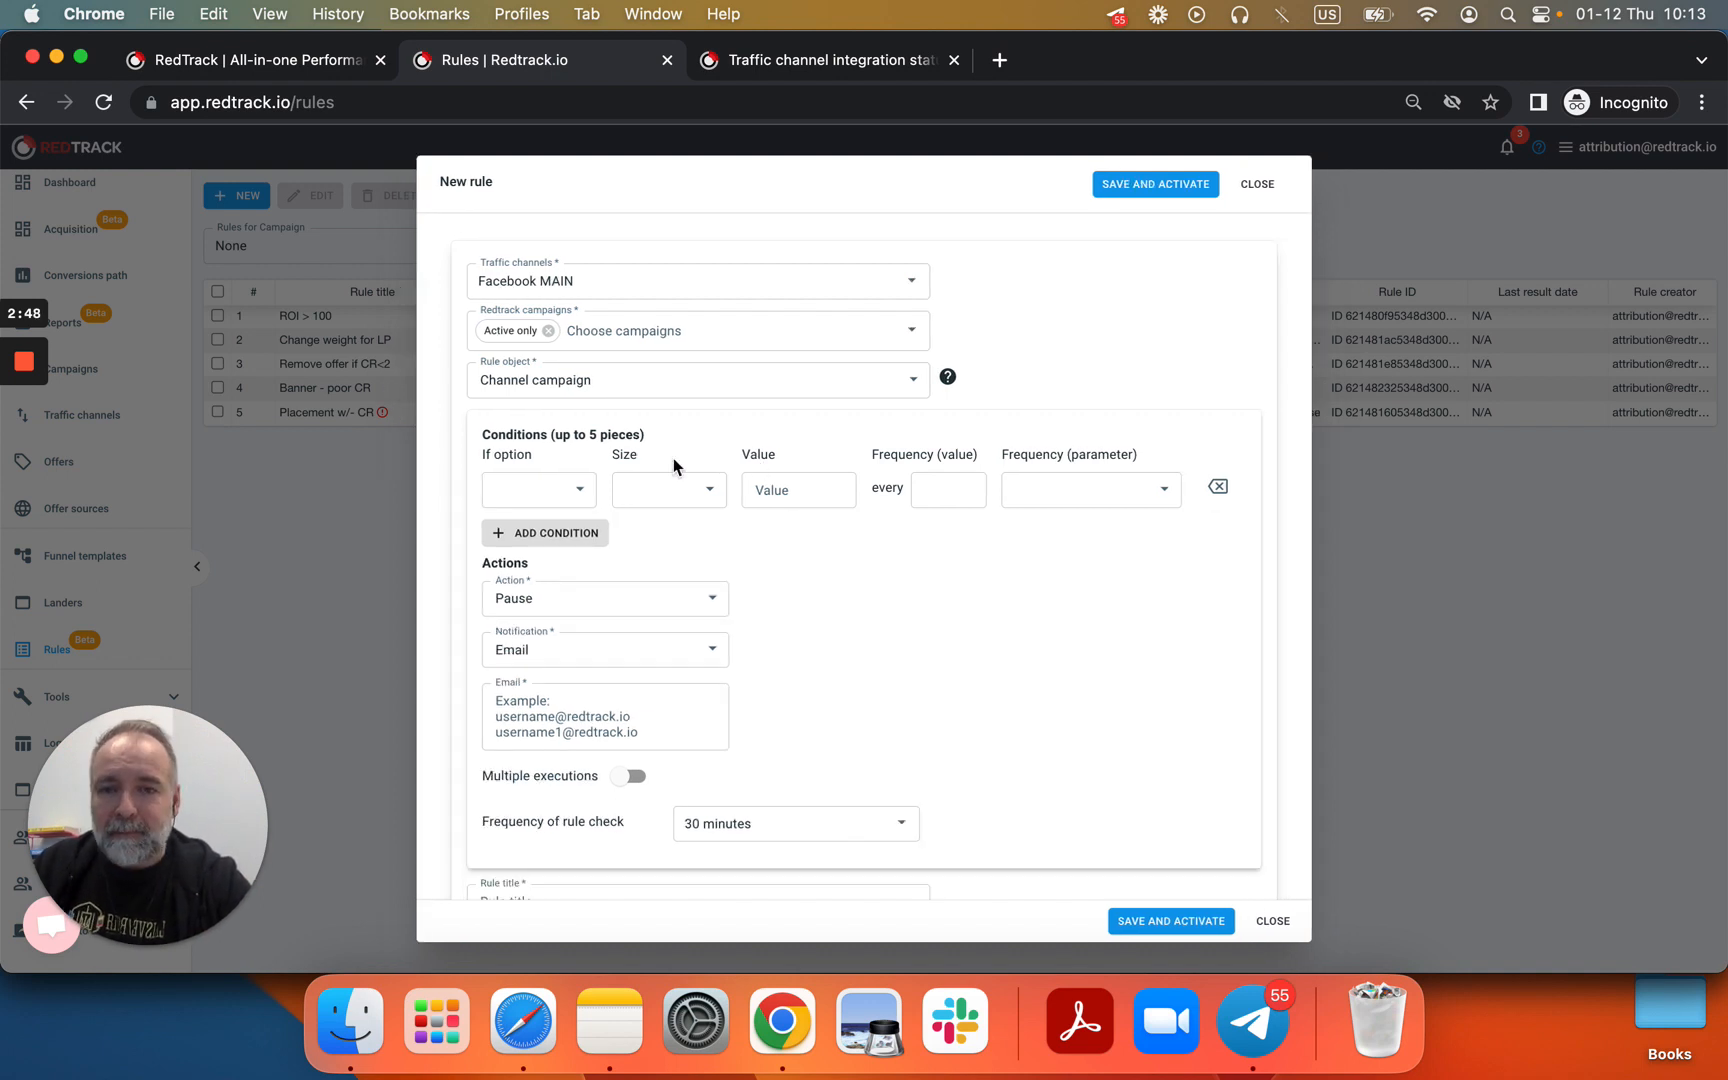
Step: Define the rule's condition as Trial less or equal 0 for every 100 spend
{"action": "left_click", "coordinate": [579, 489]}
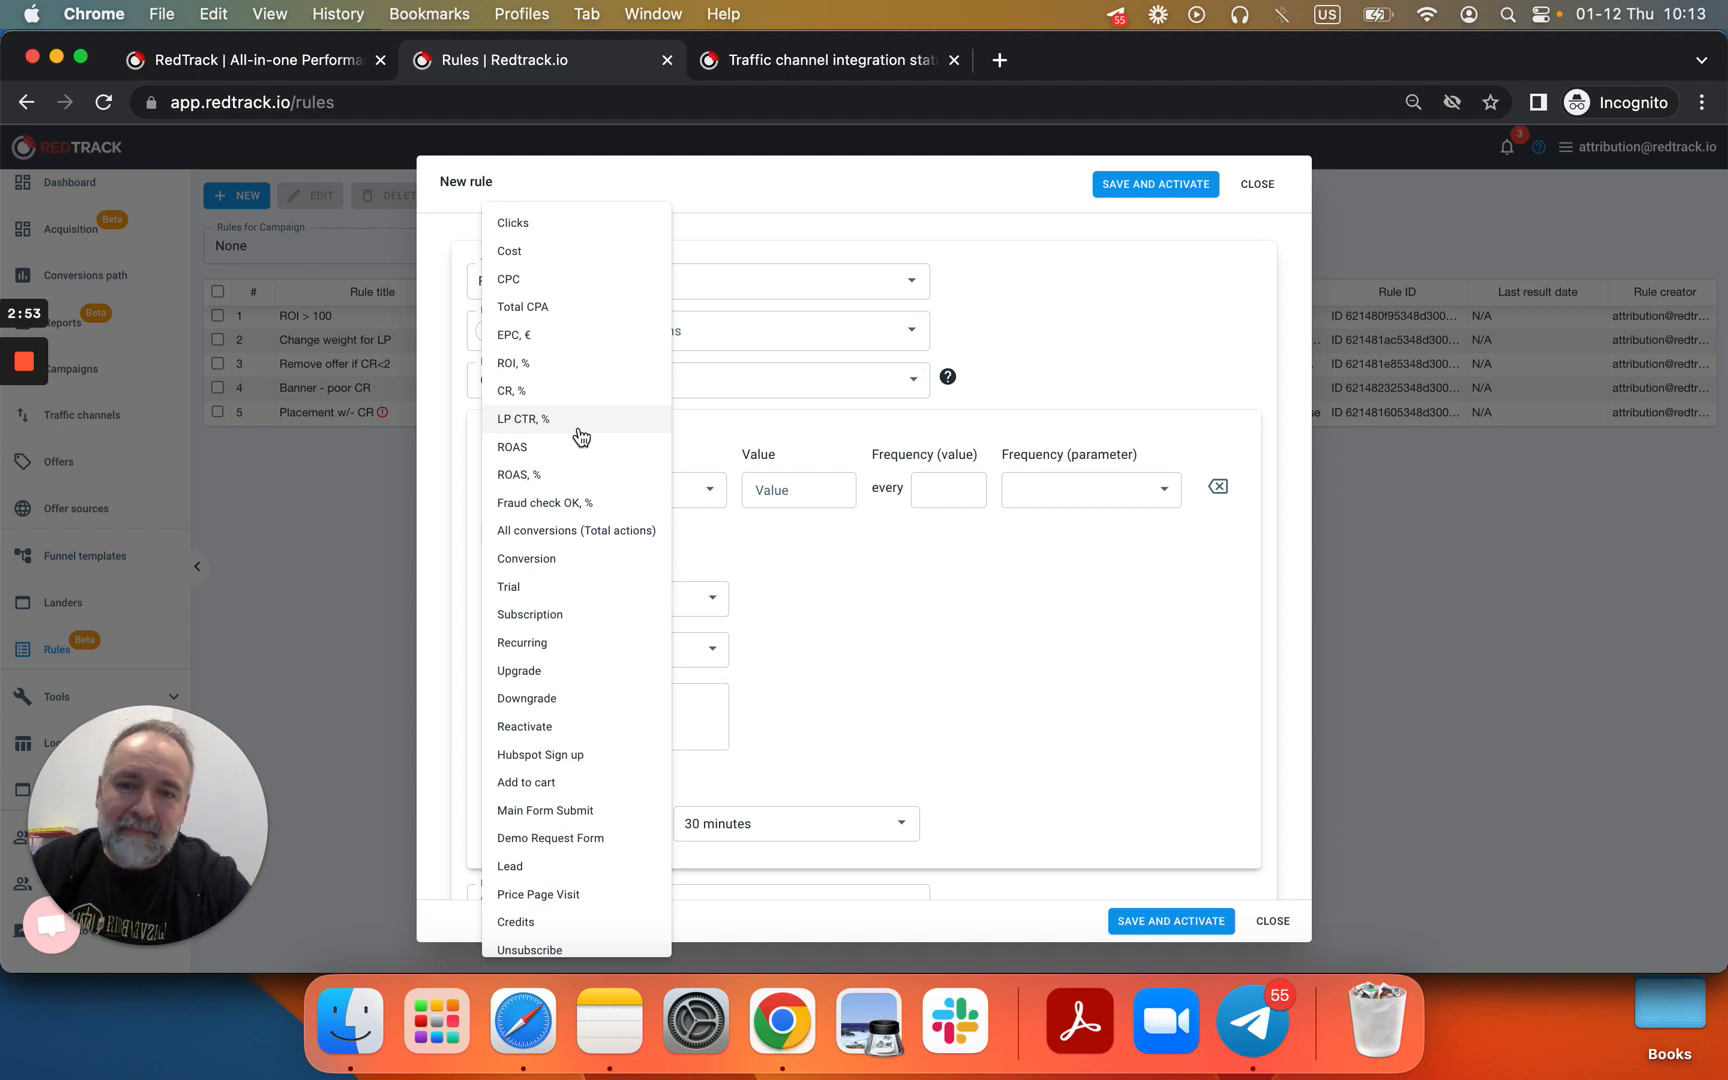
{"action": "left_click", "coordinate": [549, 588]}
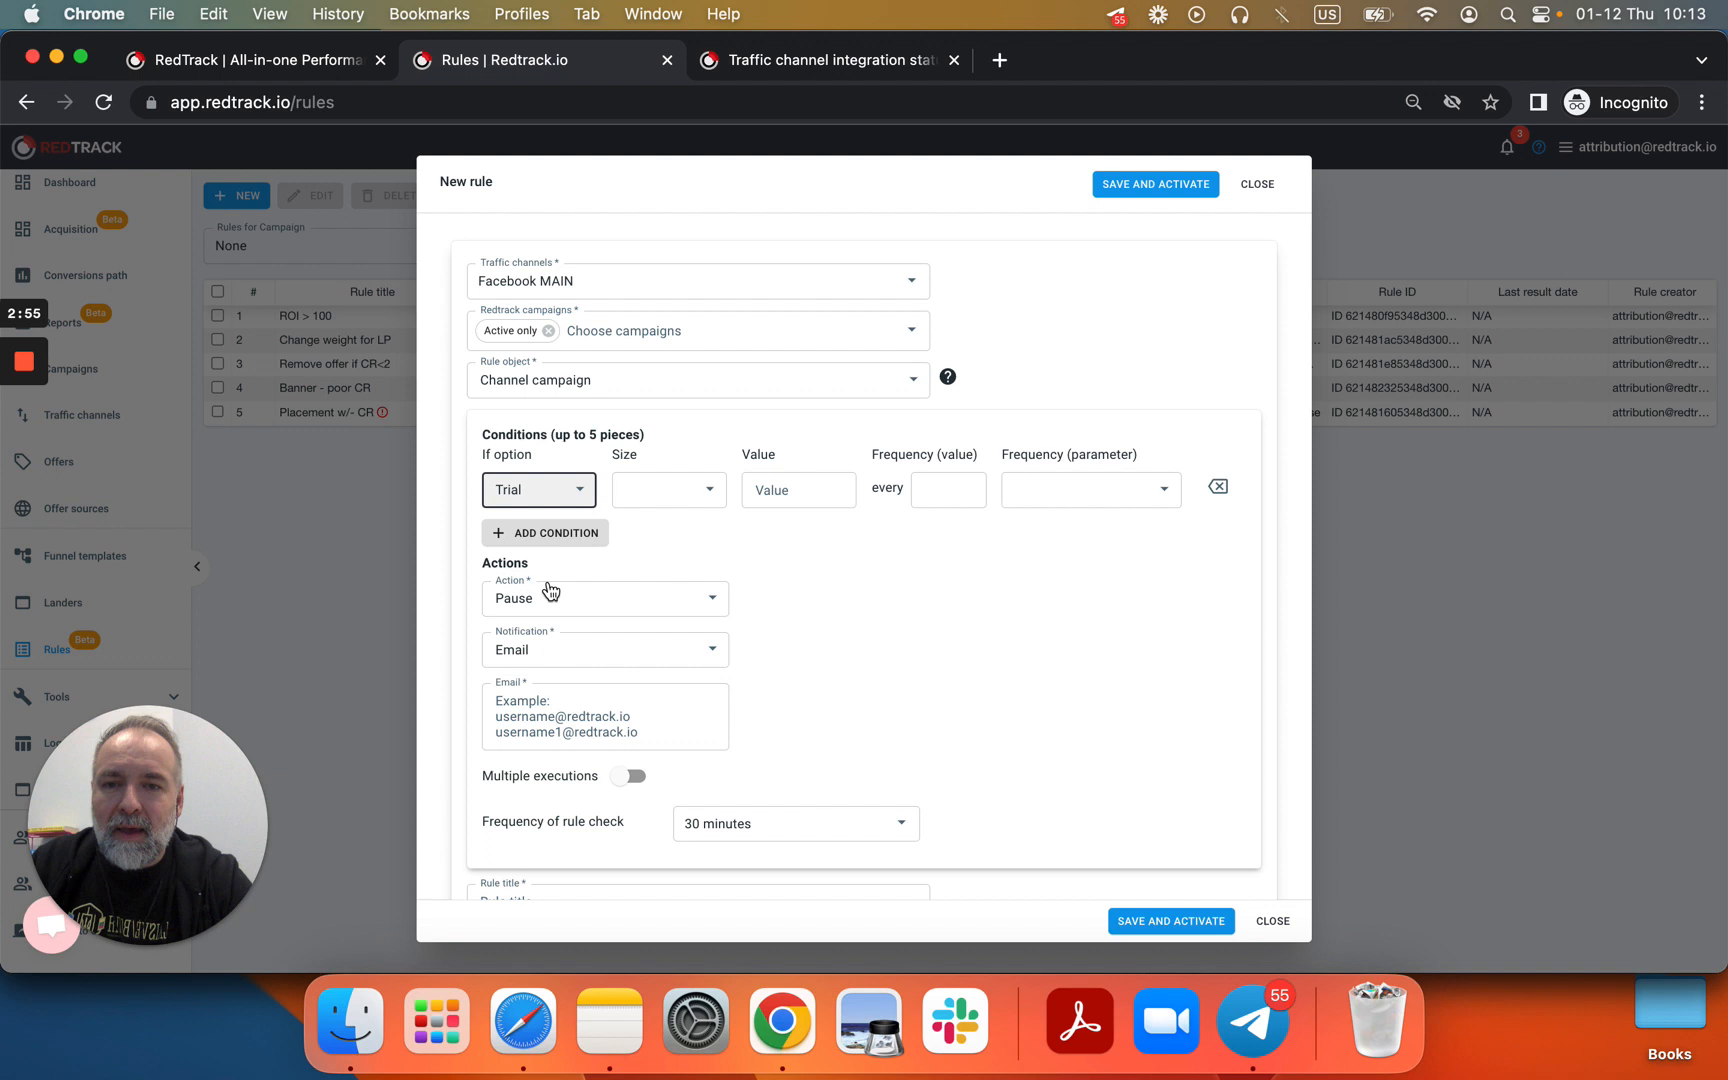
{"action": "left_click", "coordinate": [710, 492]}
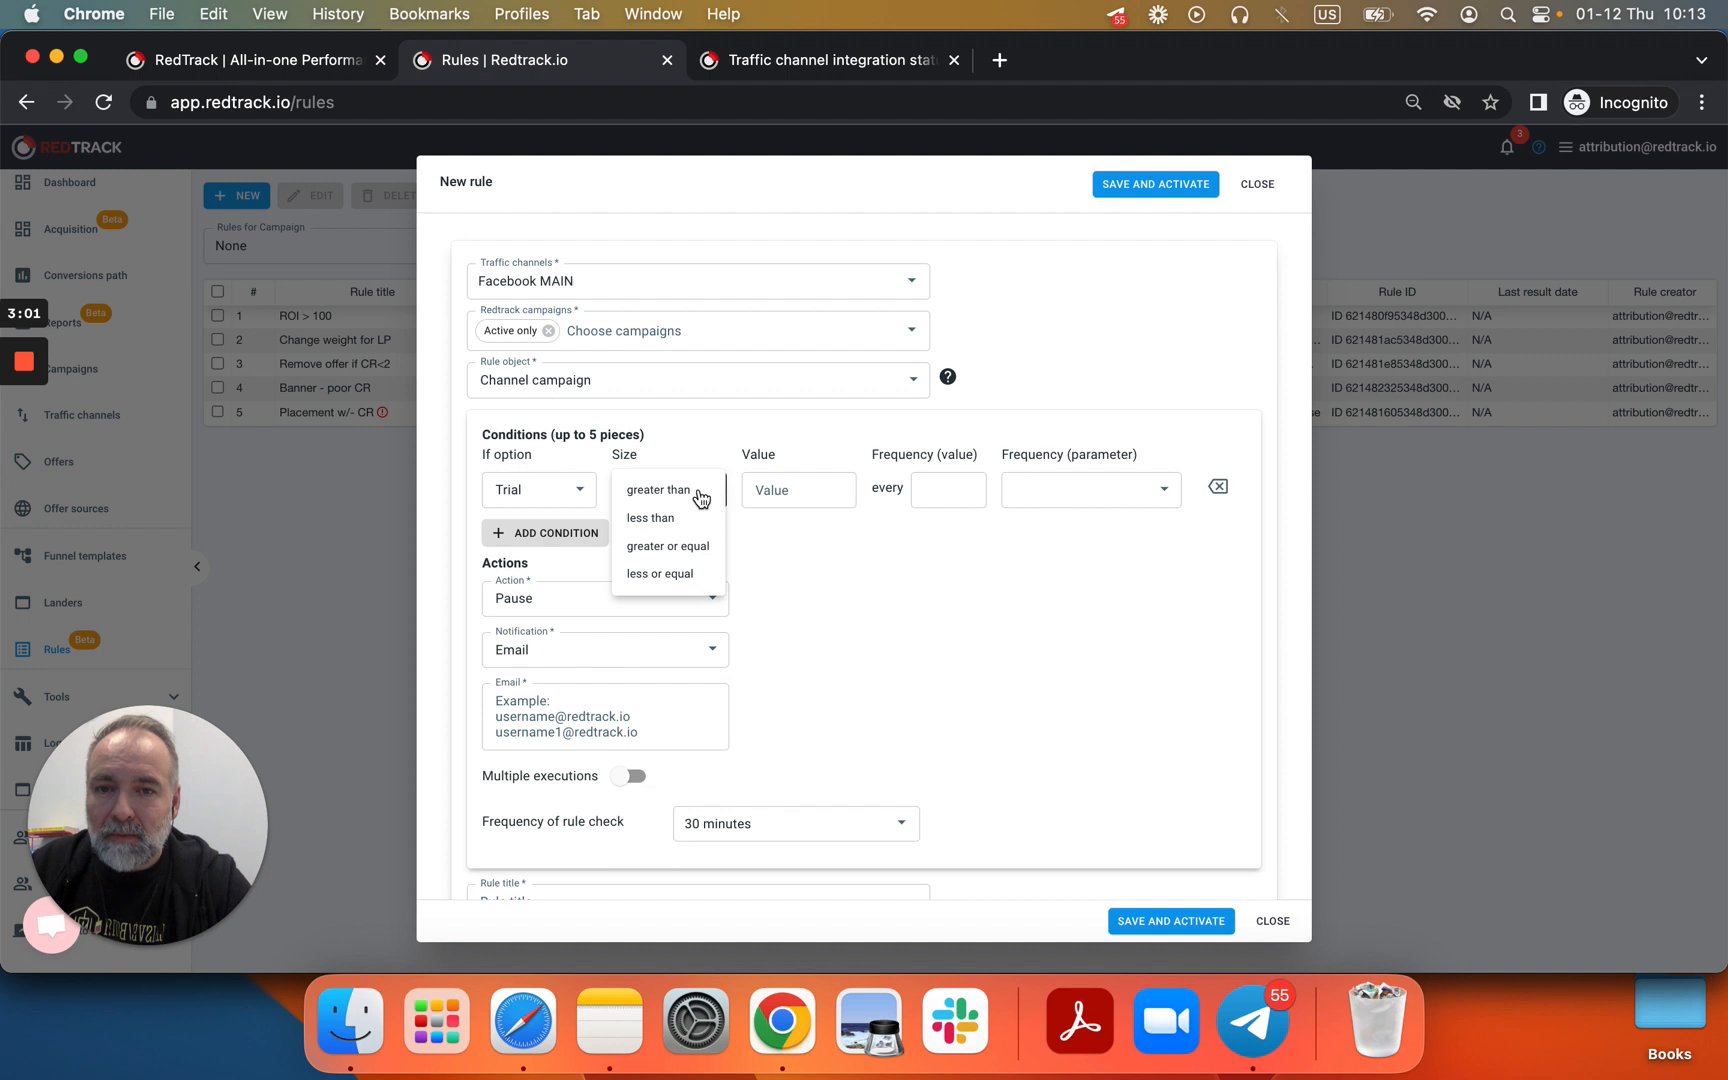
{"action": "left_click", "coordinate": [679, 574]}
{"action": "left_click", "coordinate": [790, 486]}
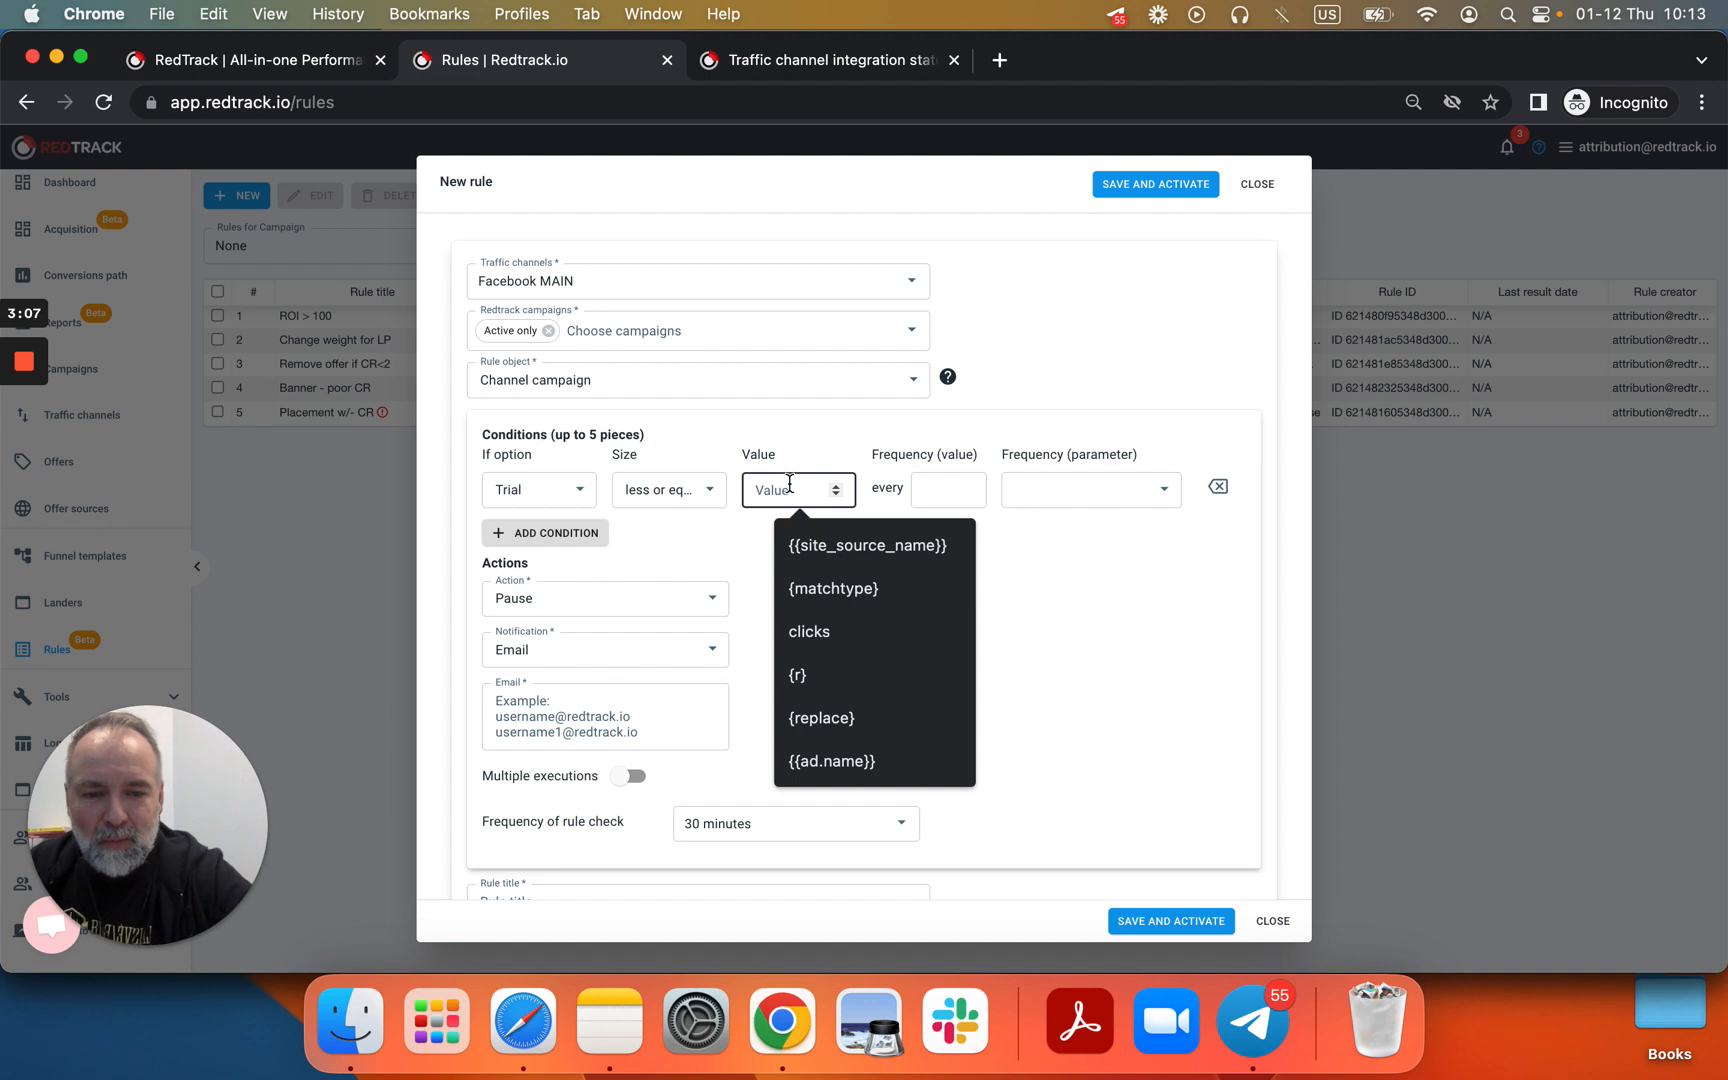
{"action": "type", "text": "0"}
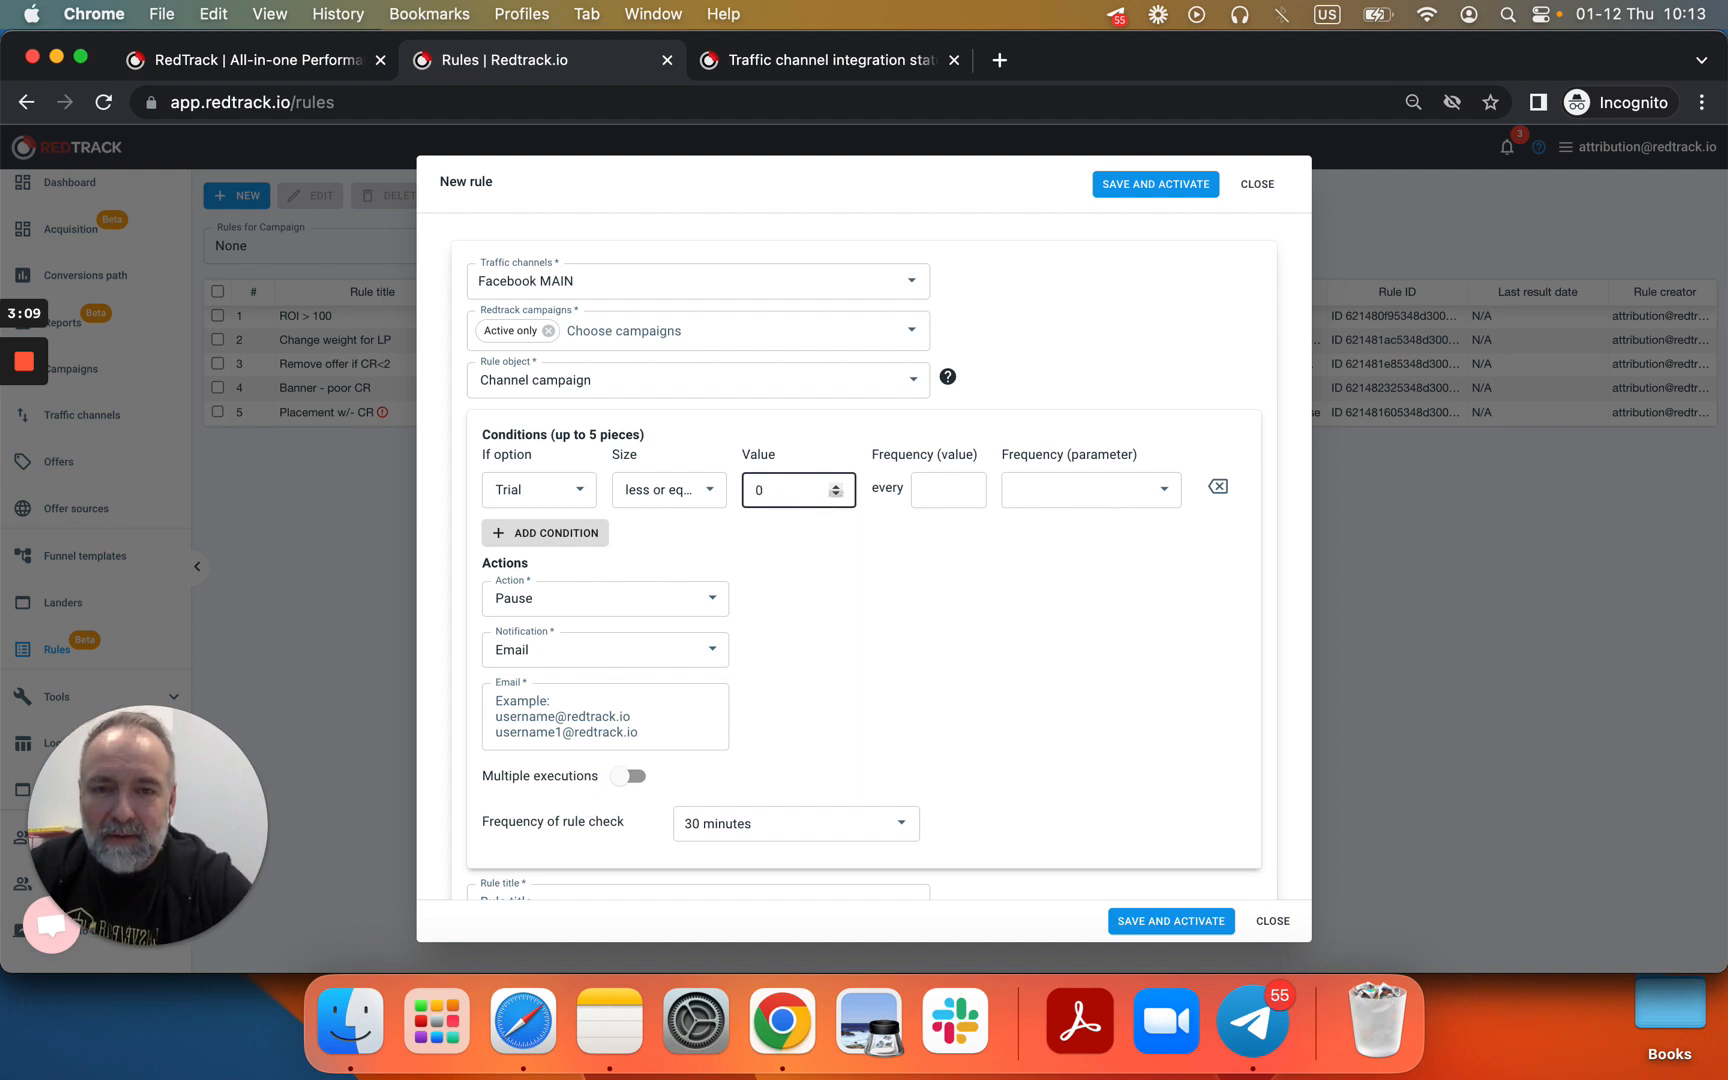
{"action": "left_click", "coordinate": [930, 488]}
{"action": "type", "text": "100"}
{"action": "left_click", "coordinate": [1080, 490]}
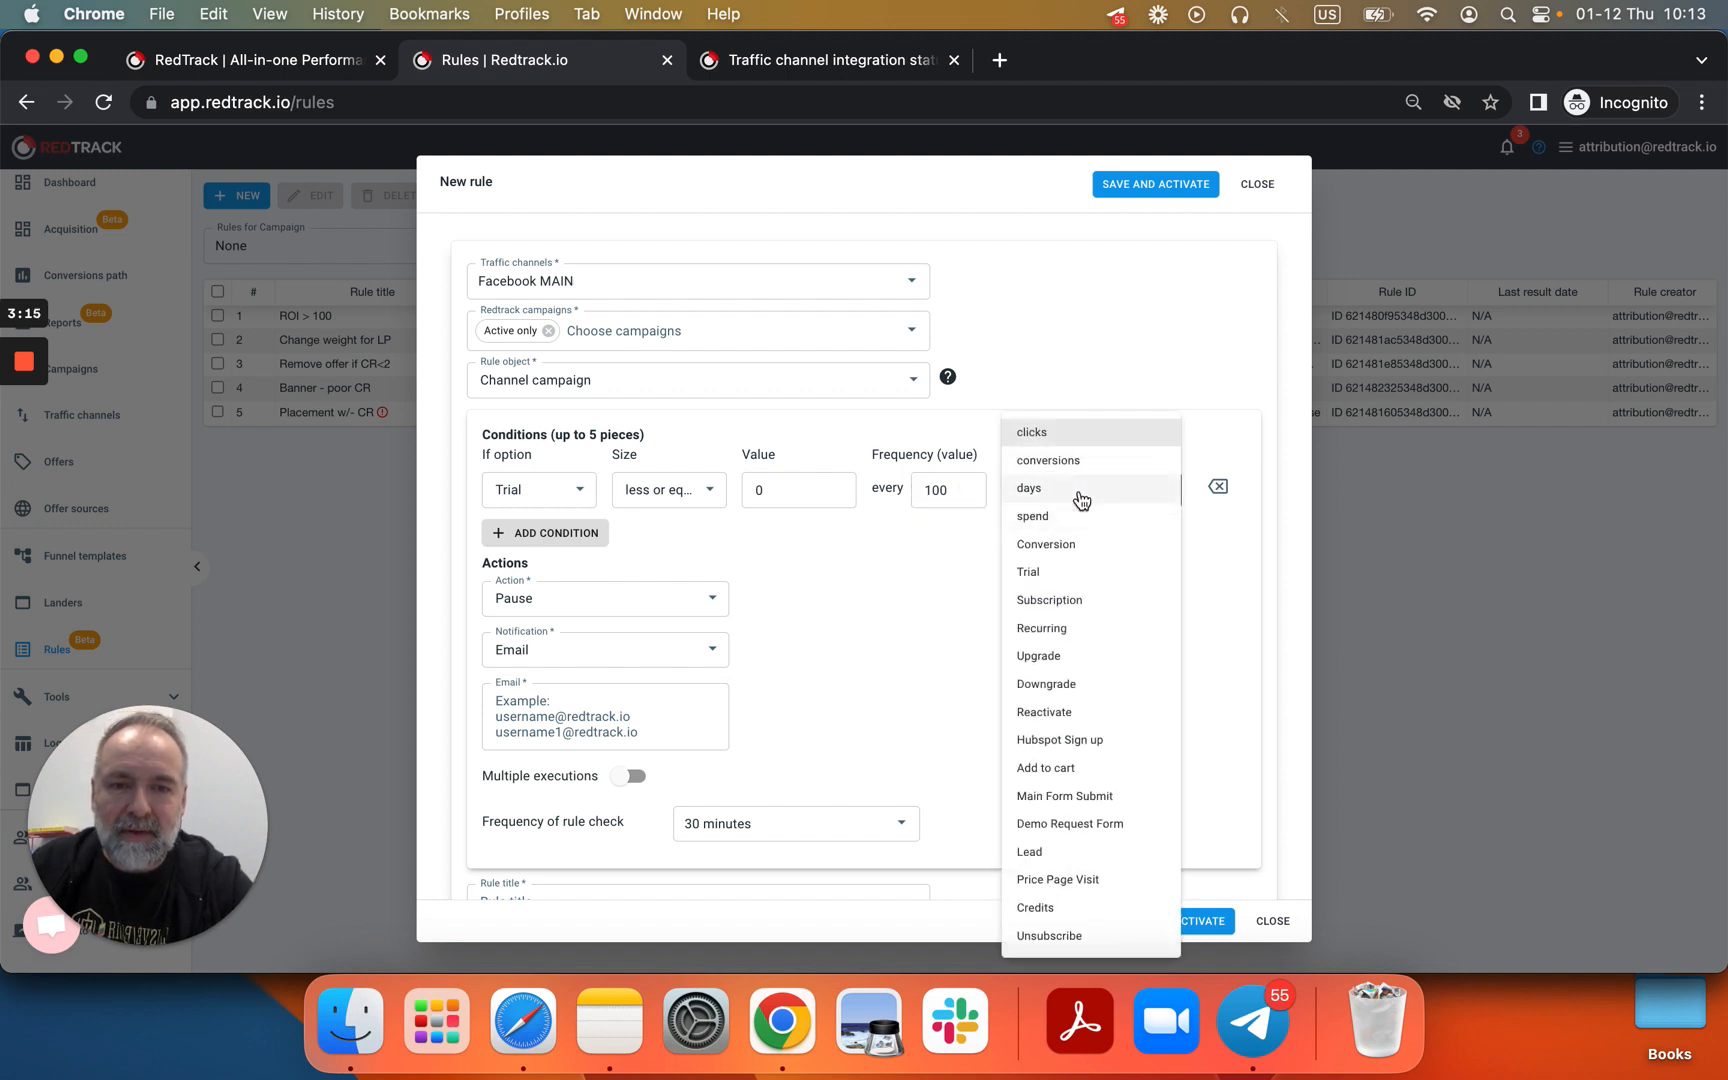
{"action": "left_click", "coordinate": [1073, 520]}
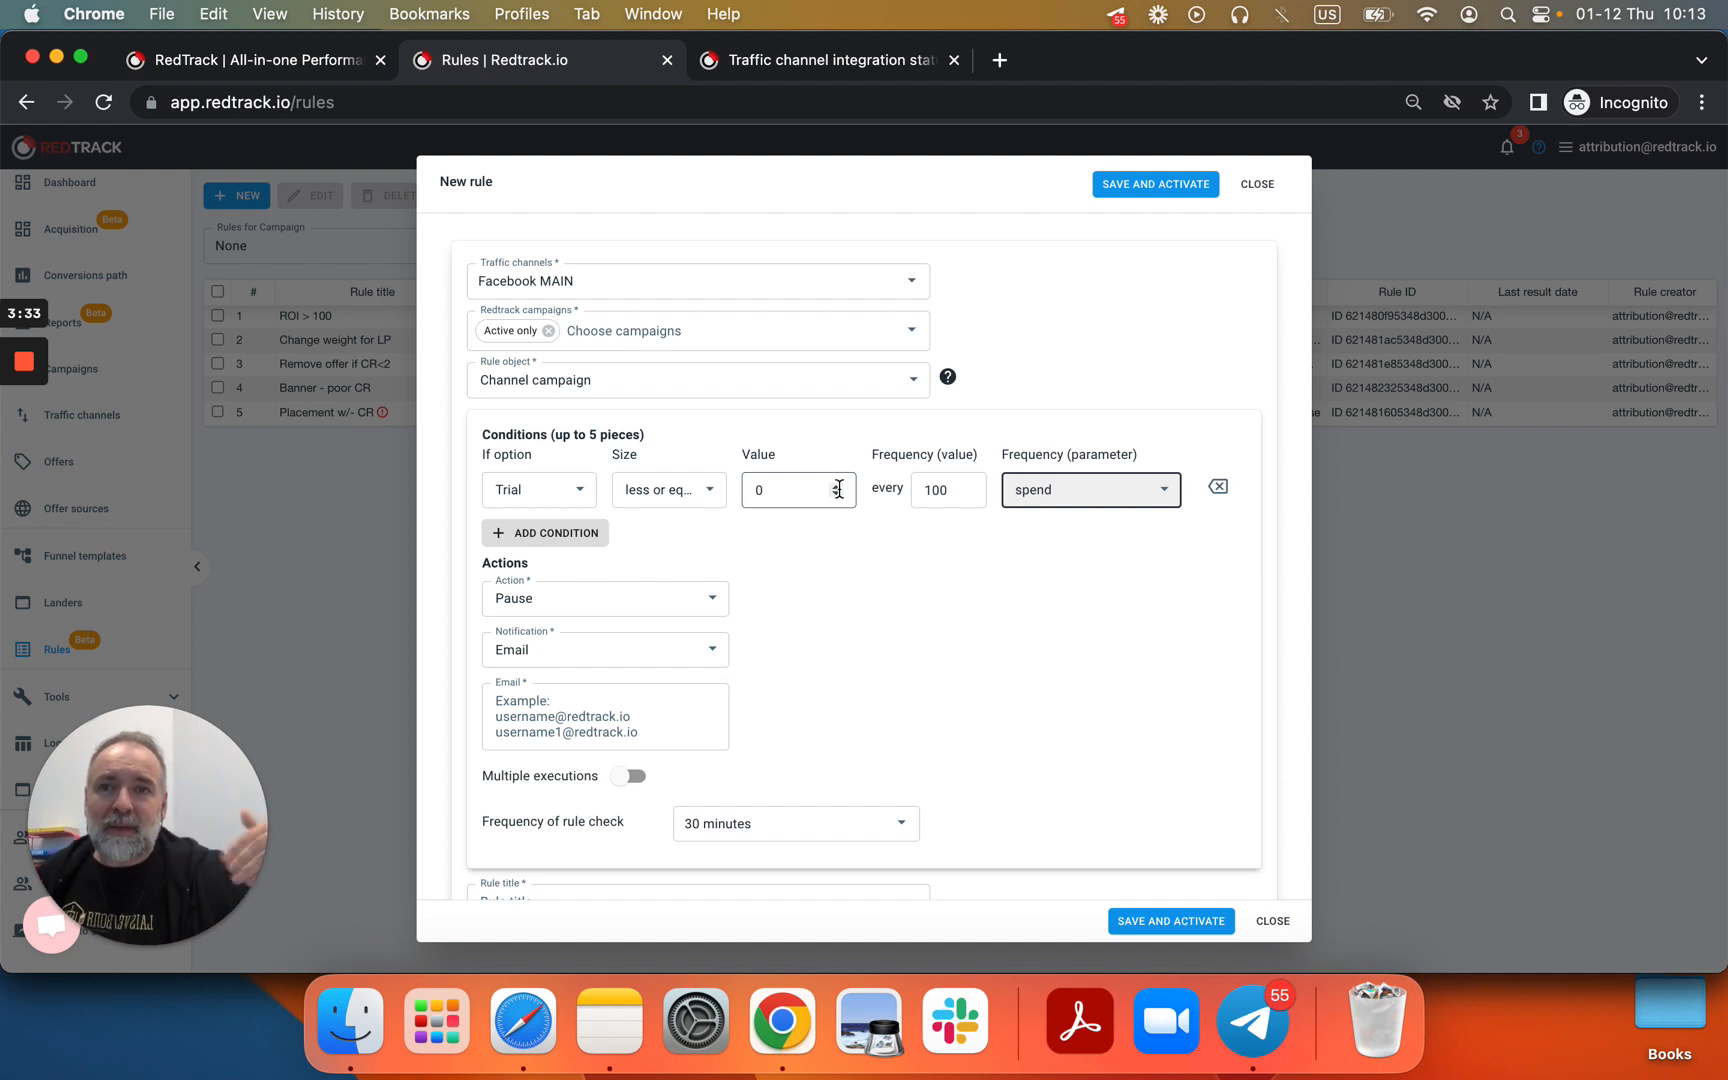
Step: Try Pause and Restart as the rule's action, and switch the action to Daily budget
{"action": "left_click", "coordinate": [618, 597]}
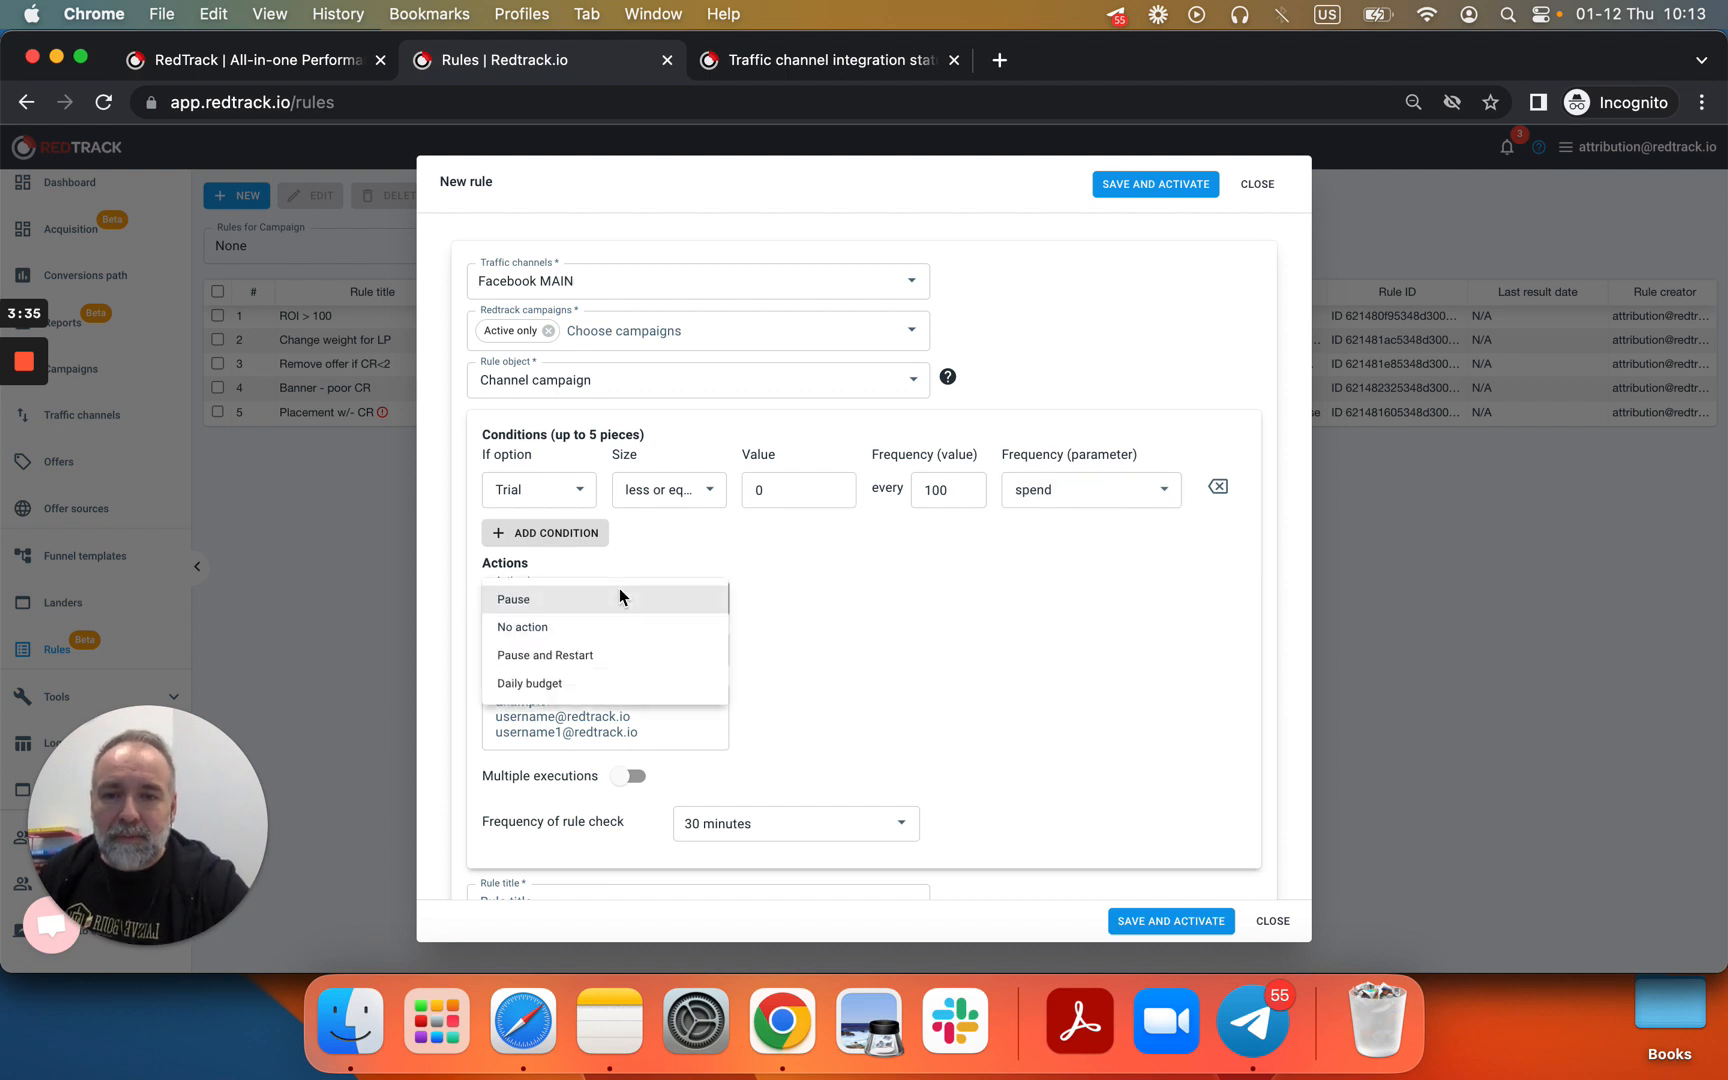
{"action": "left_click", "coordinate": [600, 655]}
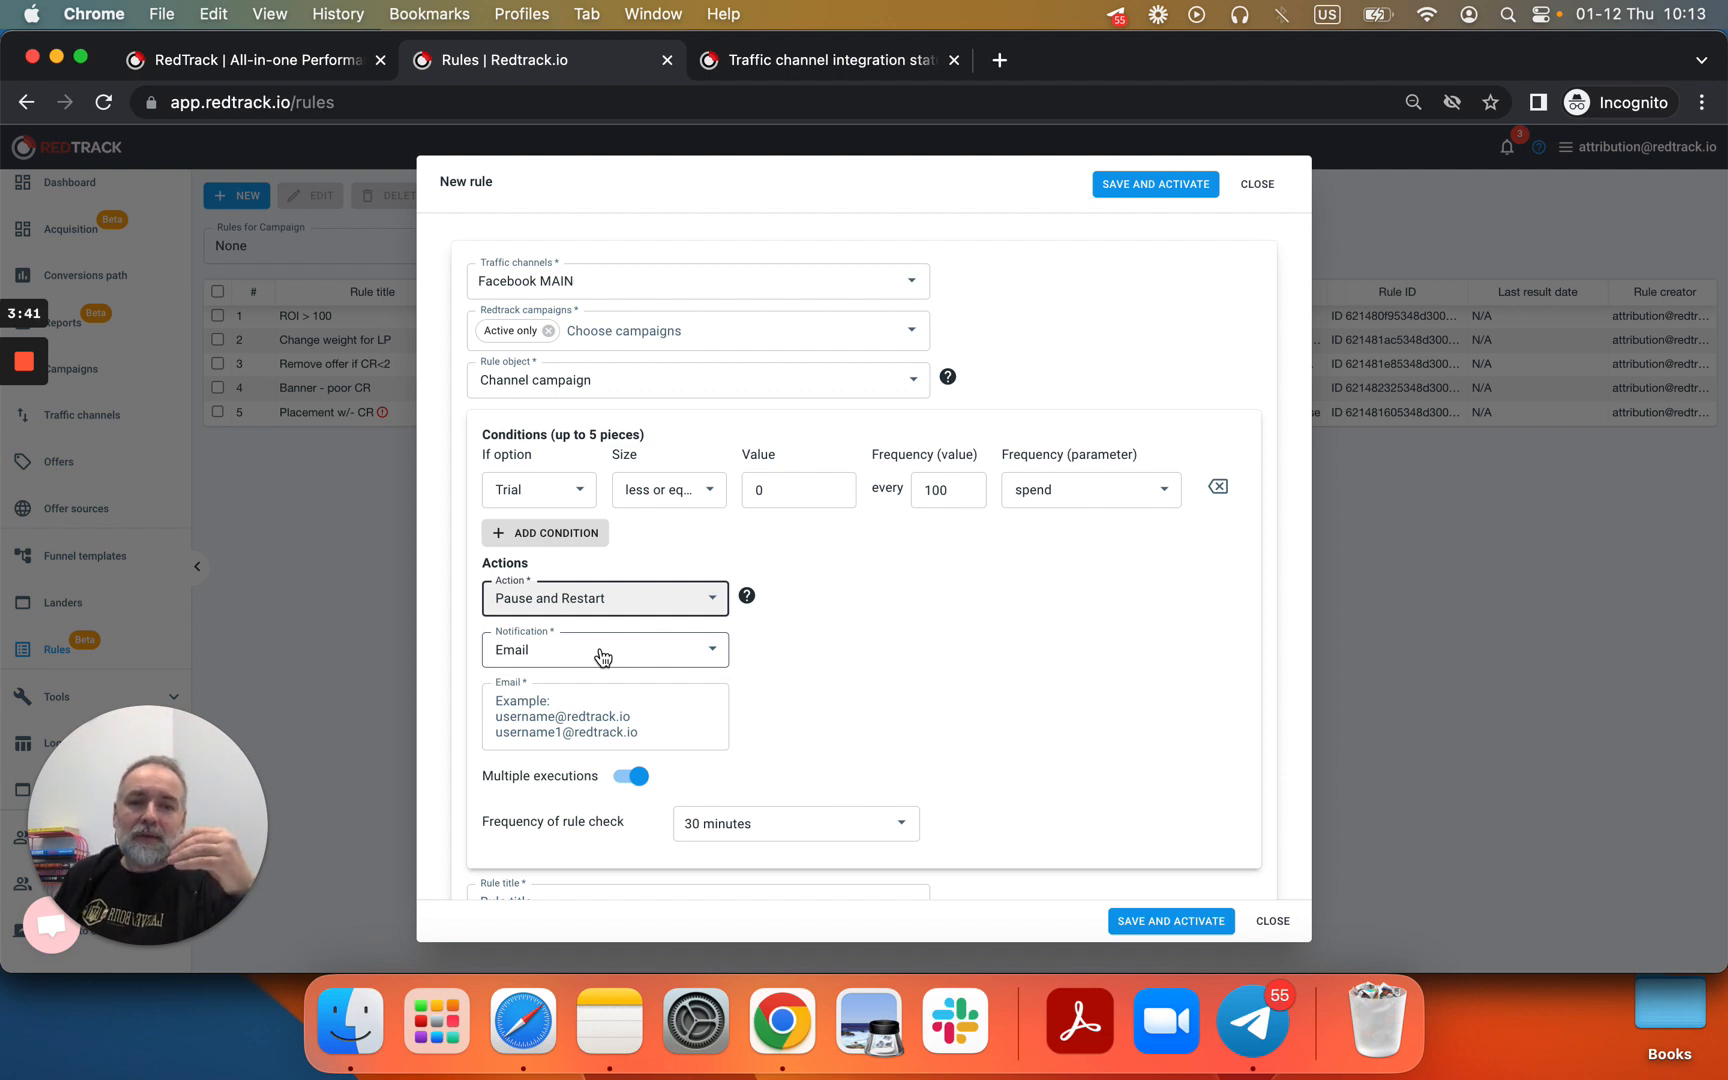
{"action": "left_click", "coordinate": [657, 598]}
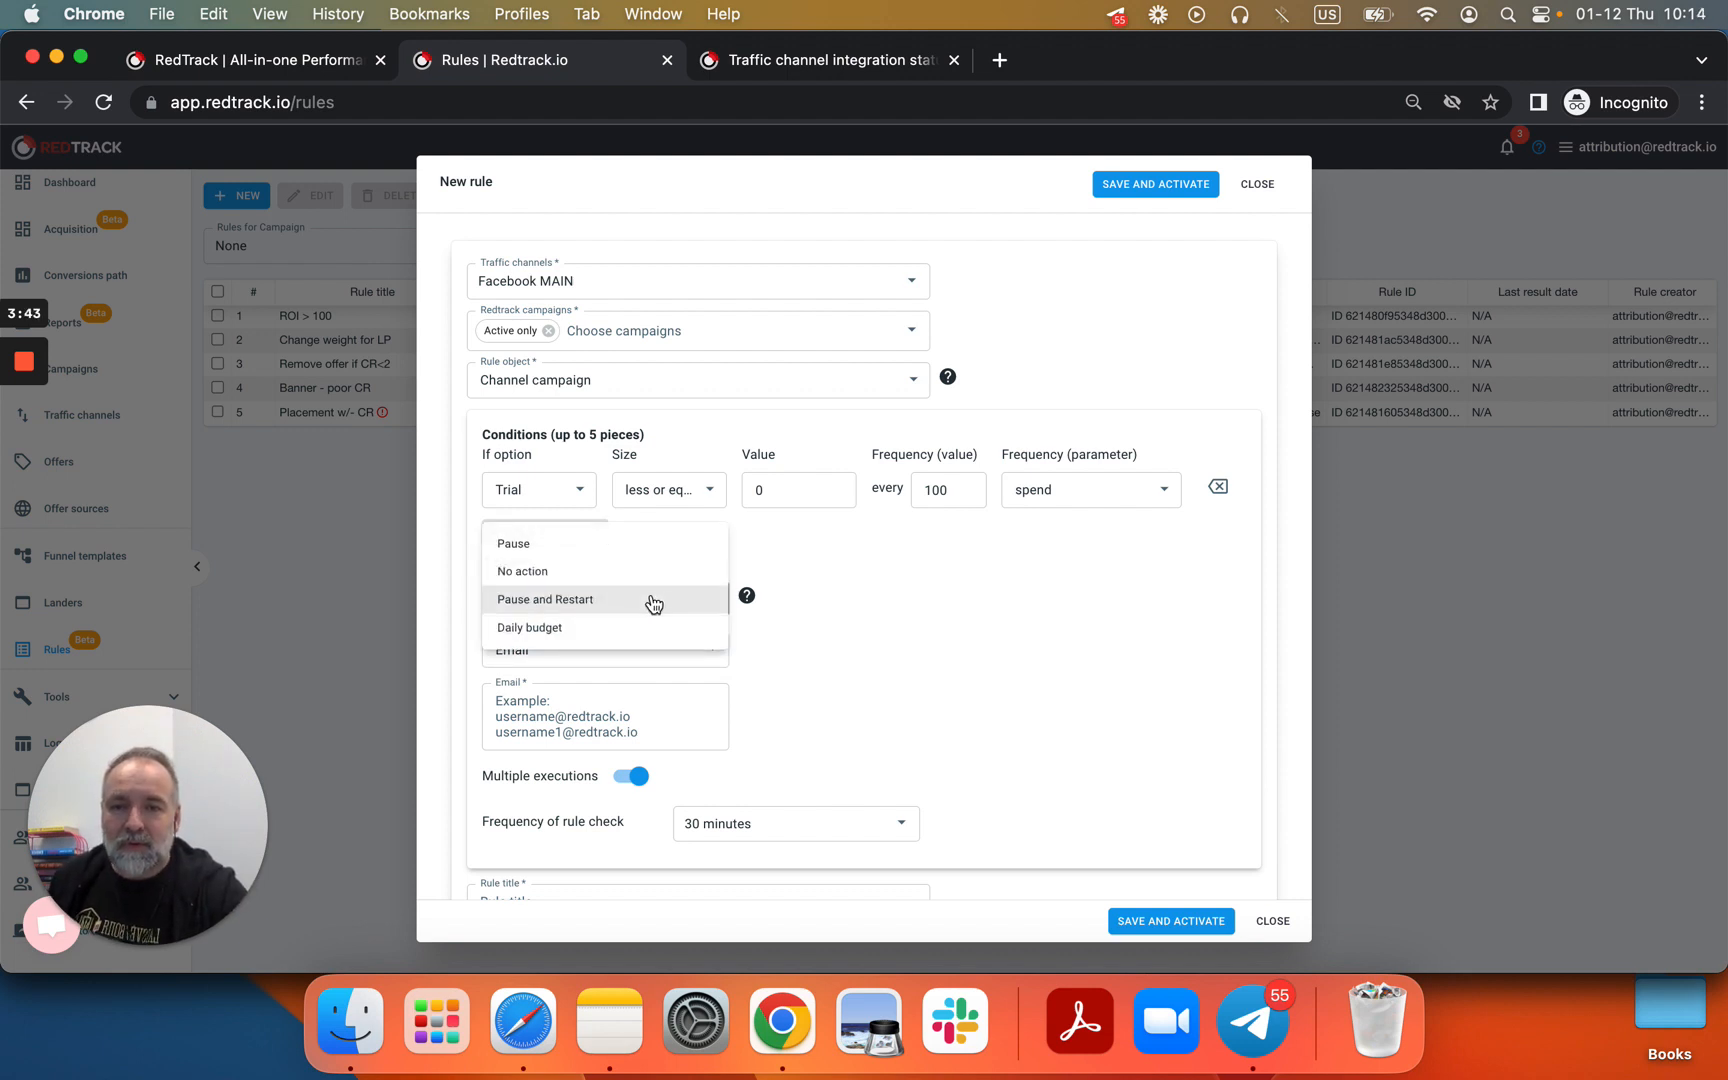
{"action": "left_click", "coordinate": [619, 635]}
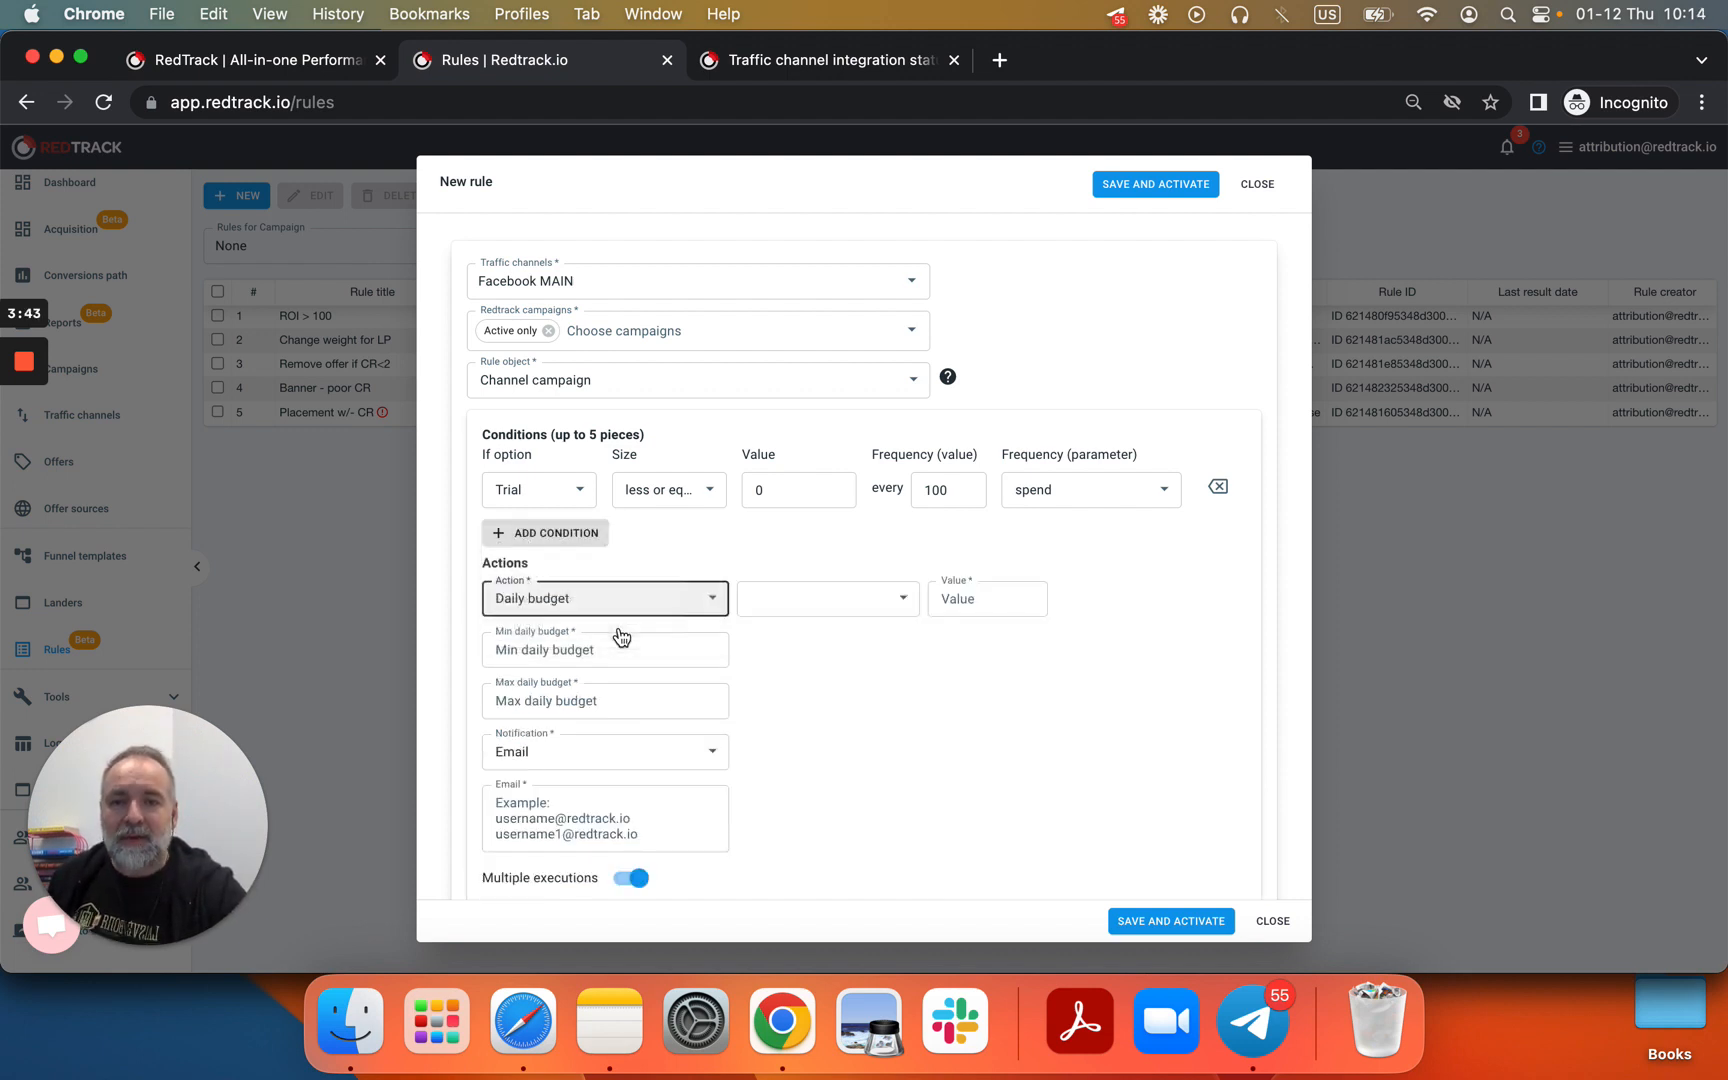
Step: Try Webhook as the rule's notification type and return it to Email
{"action": "left_click", "coordinate": [575, 763]}
{"action": "left_click", "coordinate": [578, 780]}
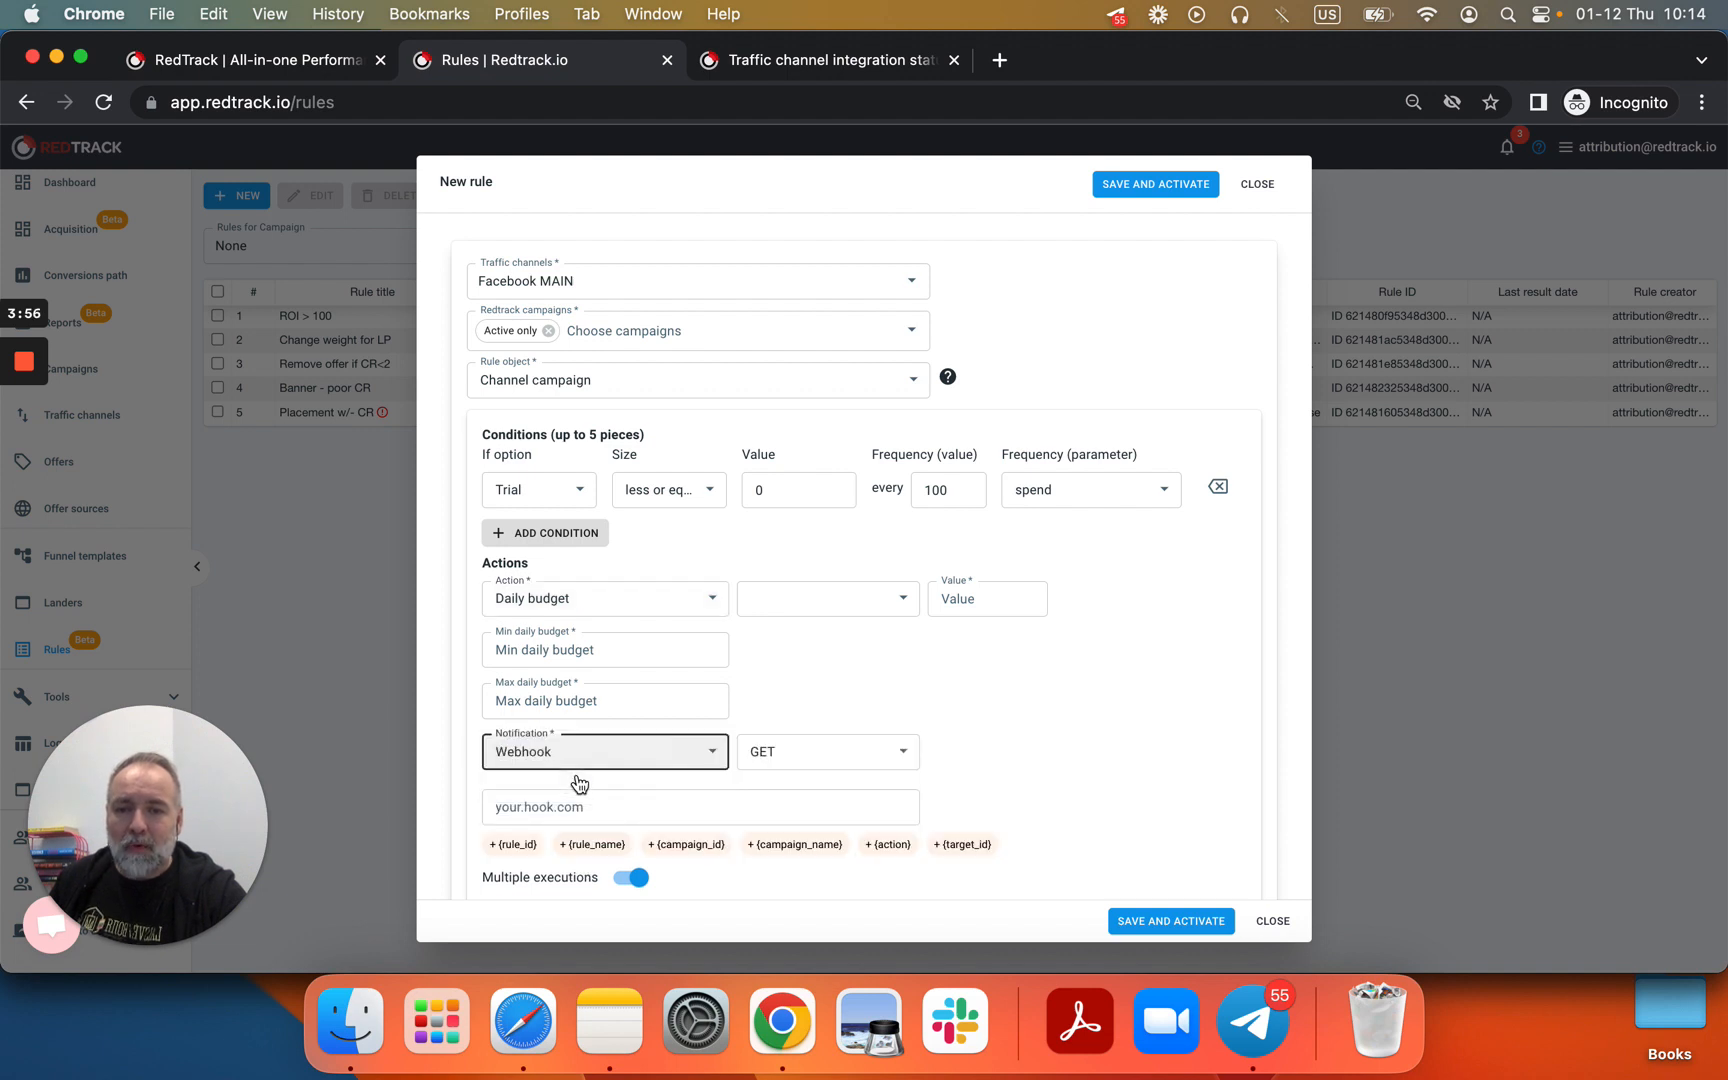
{"action": "left_click", "coordinate": [580, 760]}
{"action": "left_click", "coordinate": [567, 726]}
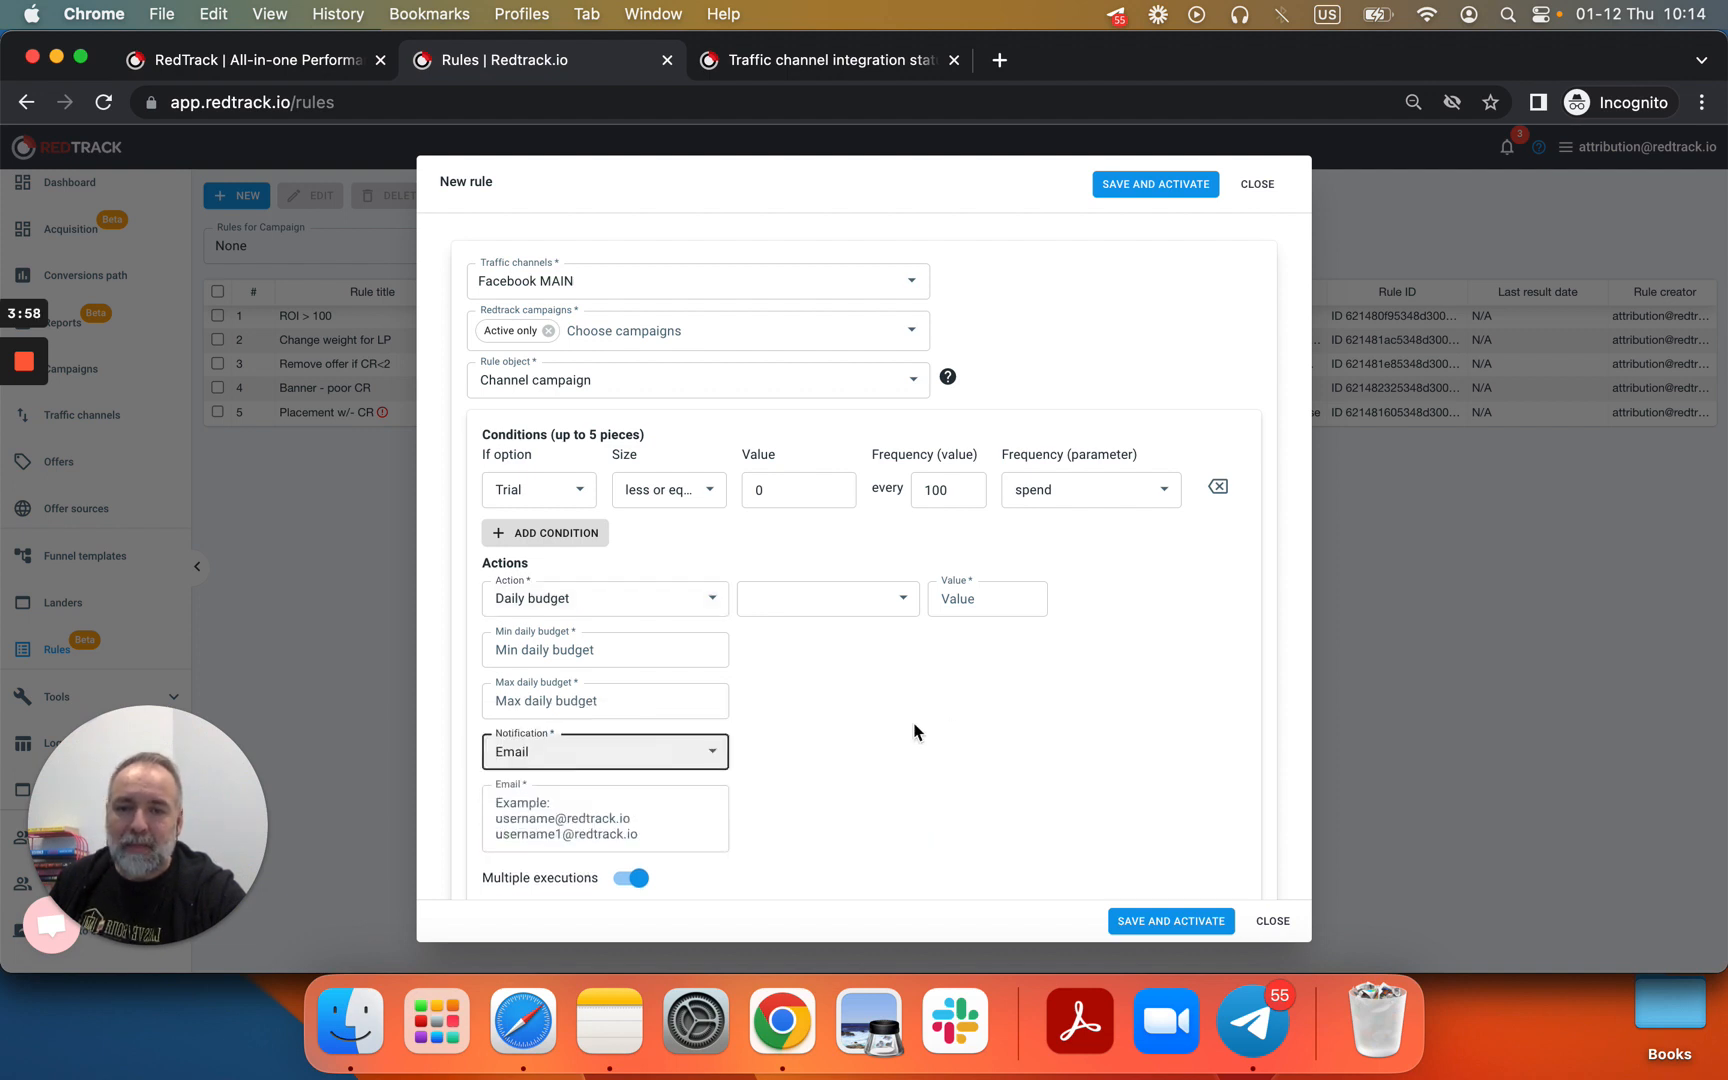
Step: Examine the available rule check frequencies and the remaining settings of the new rule
{"action": "scroll", "coordinate": [955, 730], "scroll_direction": "down", "scroll_amount": 3}
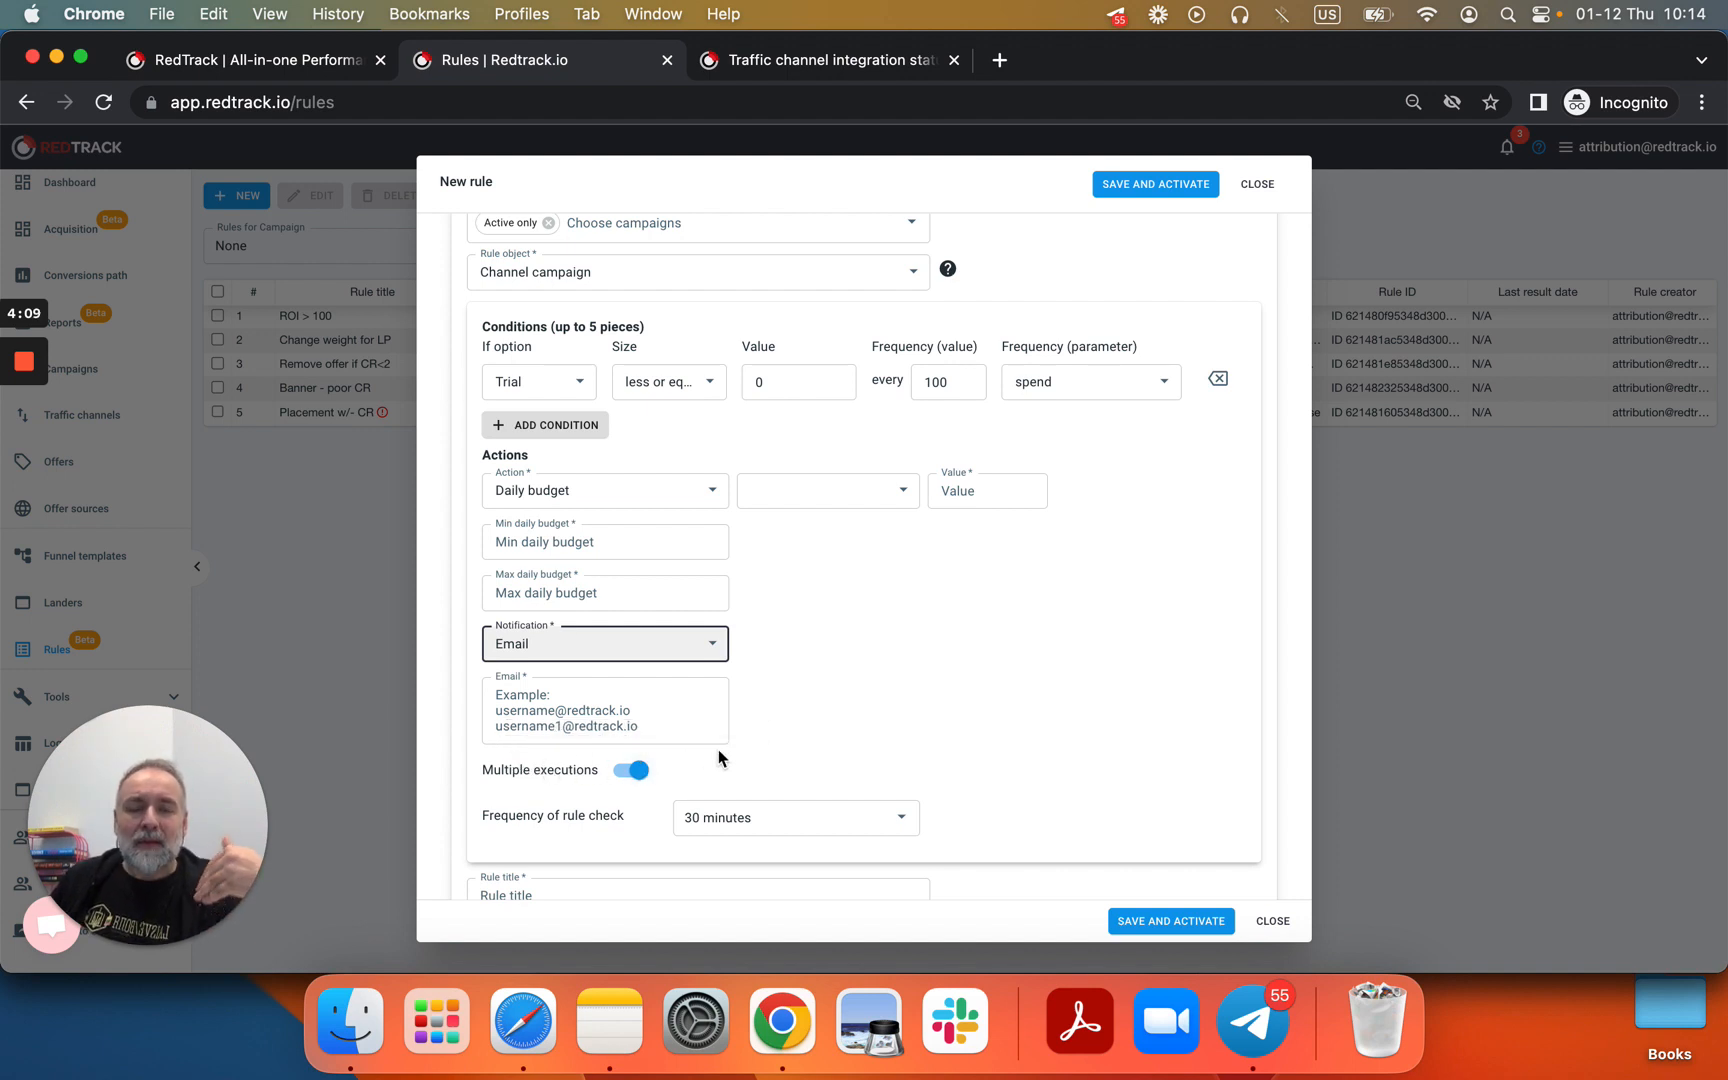
{"action": "scroll", "coordinate": [886, 710], "scroll_direction": "down", "scroll_amount": 2}
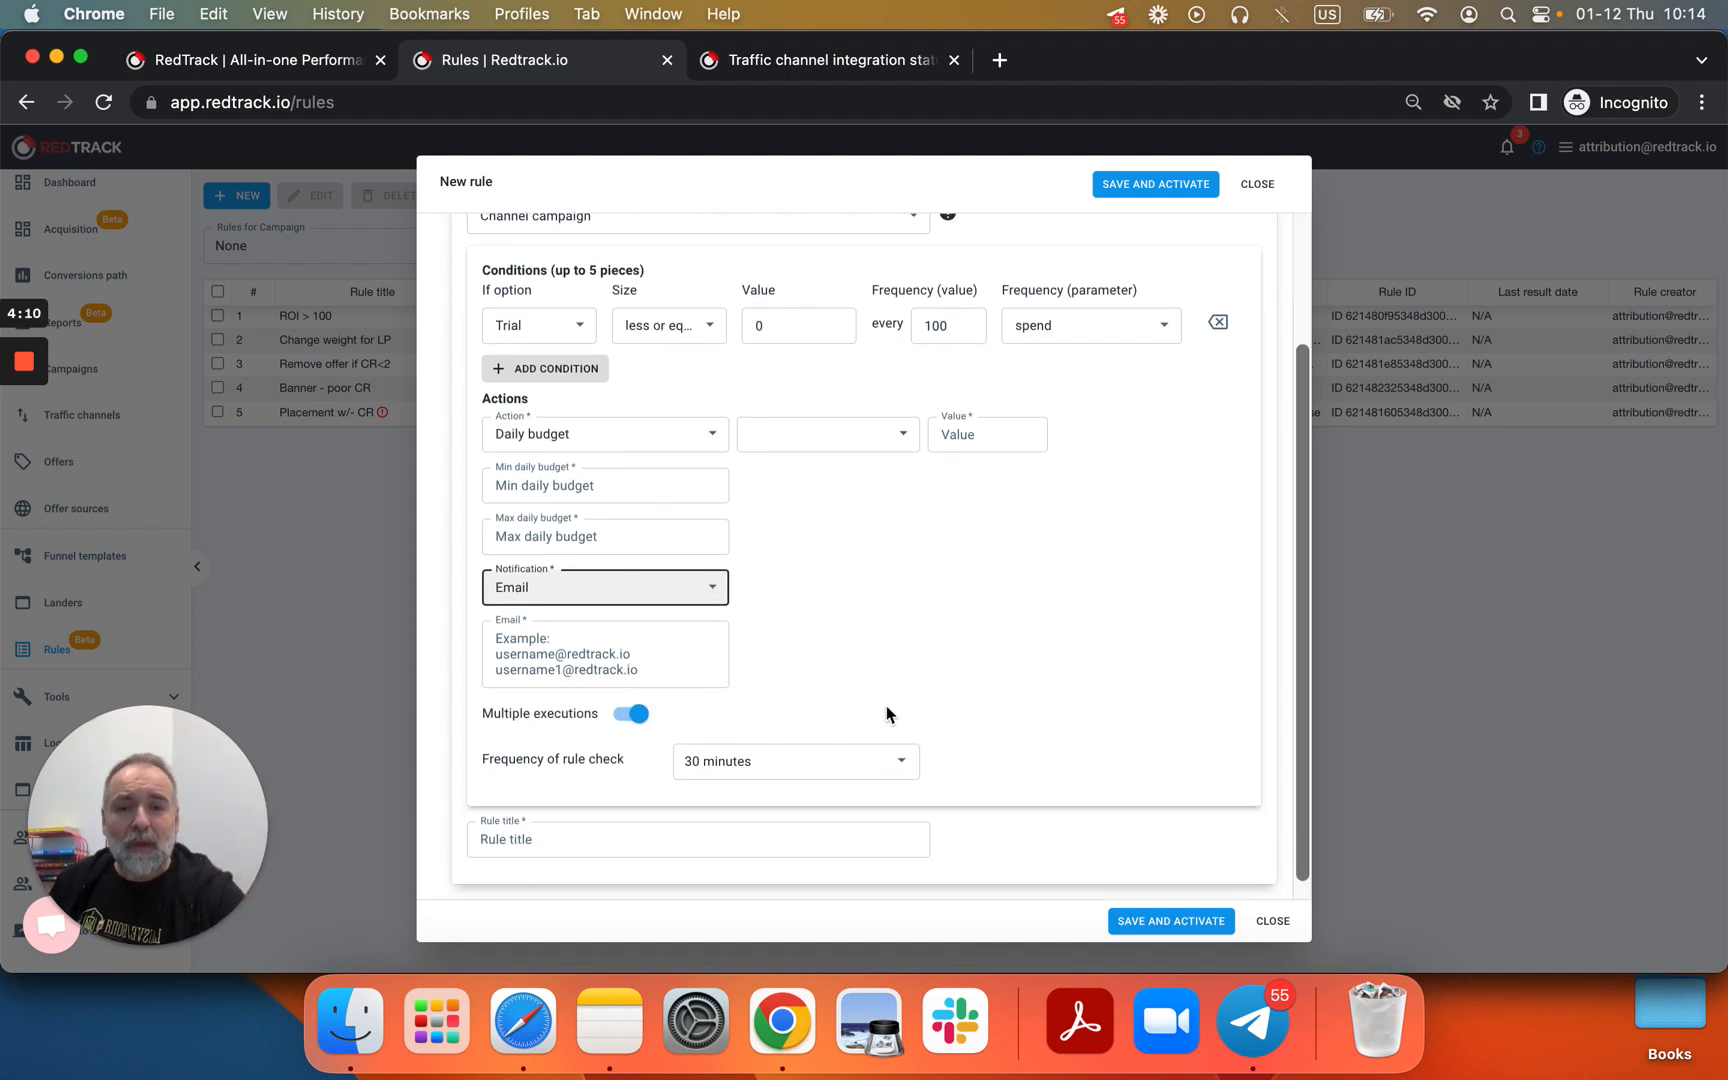
{"action": "left_click", "coordinate": [859, 749]}
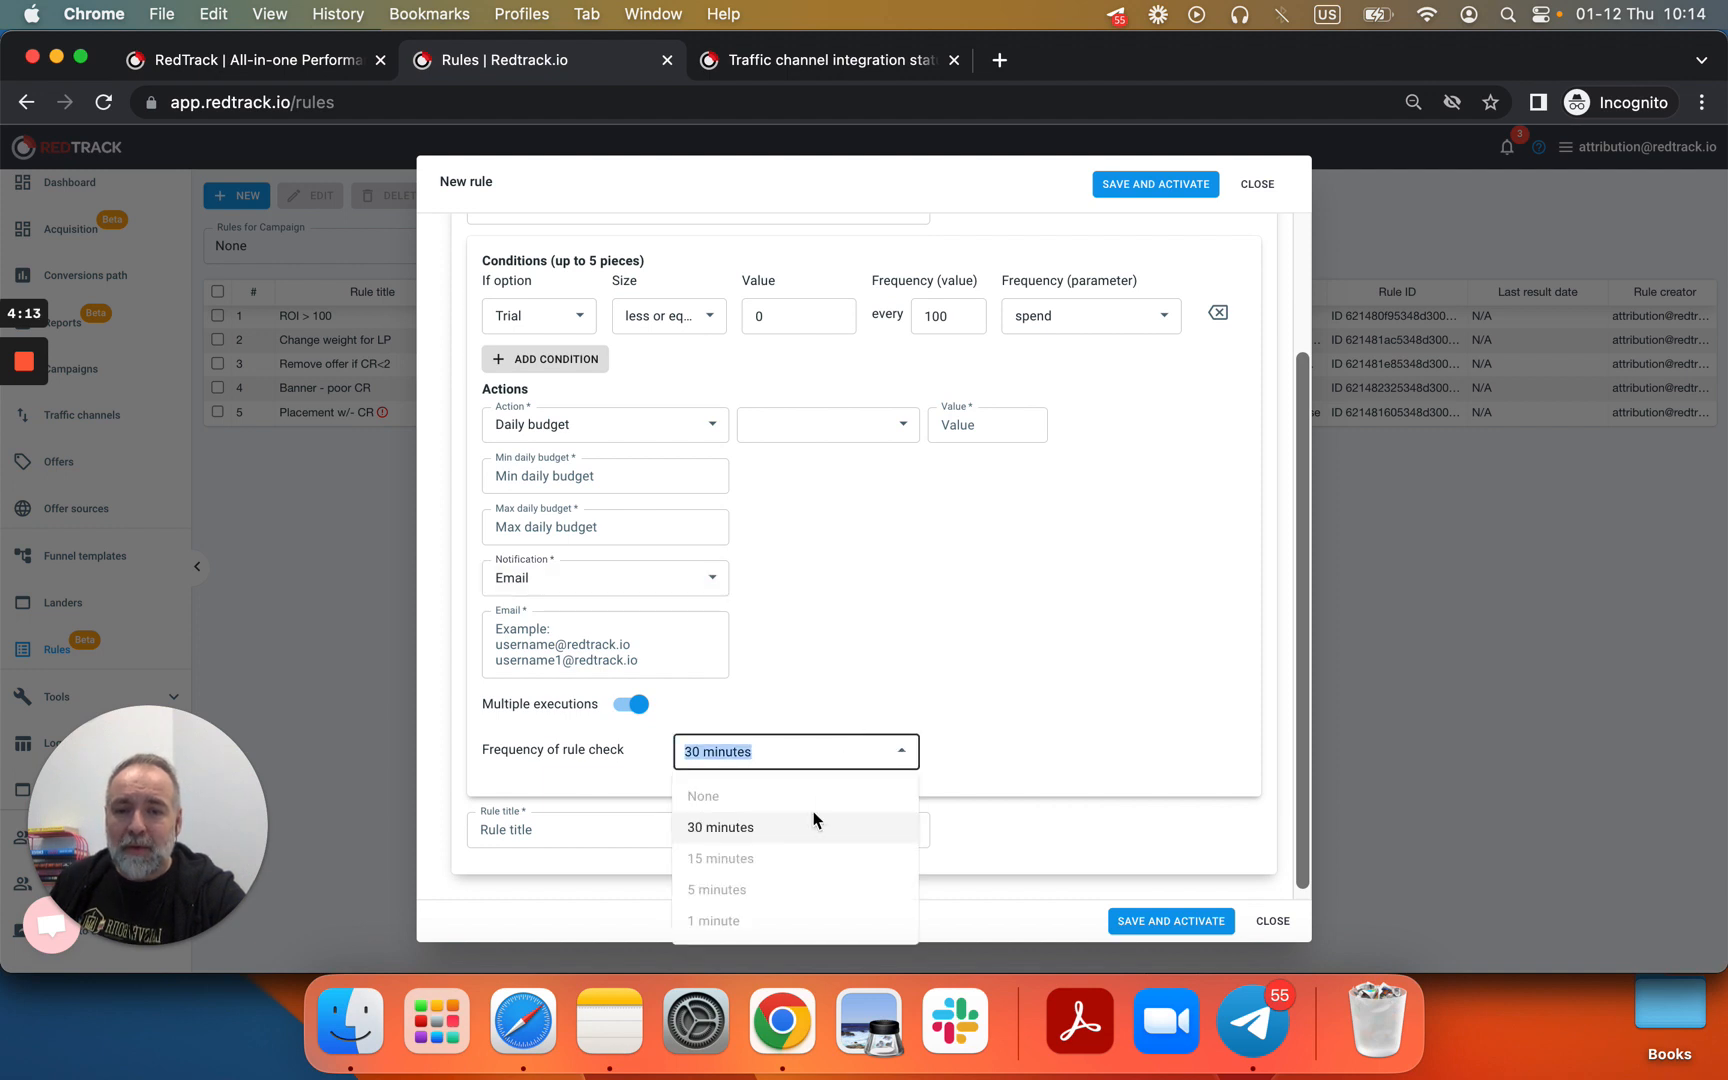
{"action": "left_click", "coordinate": [973, 668]}
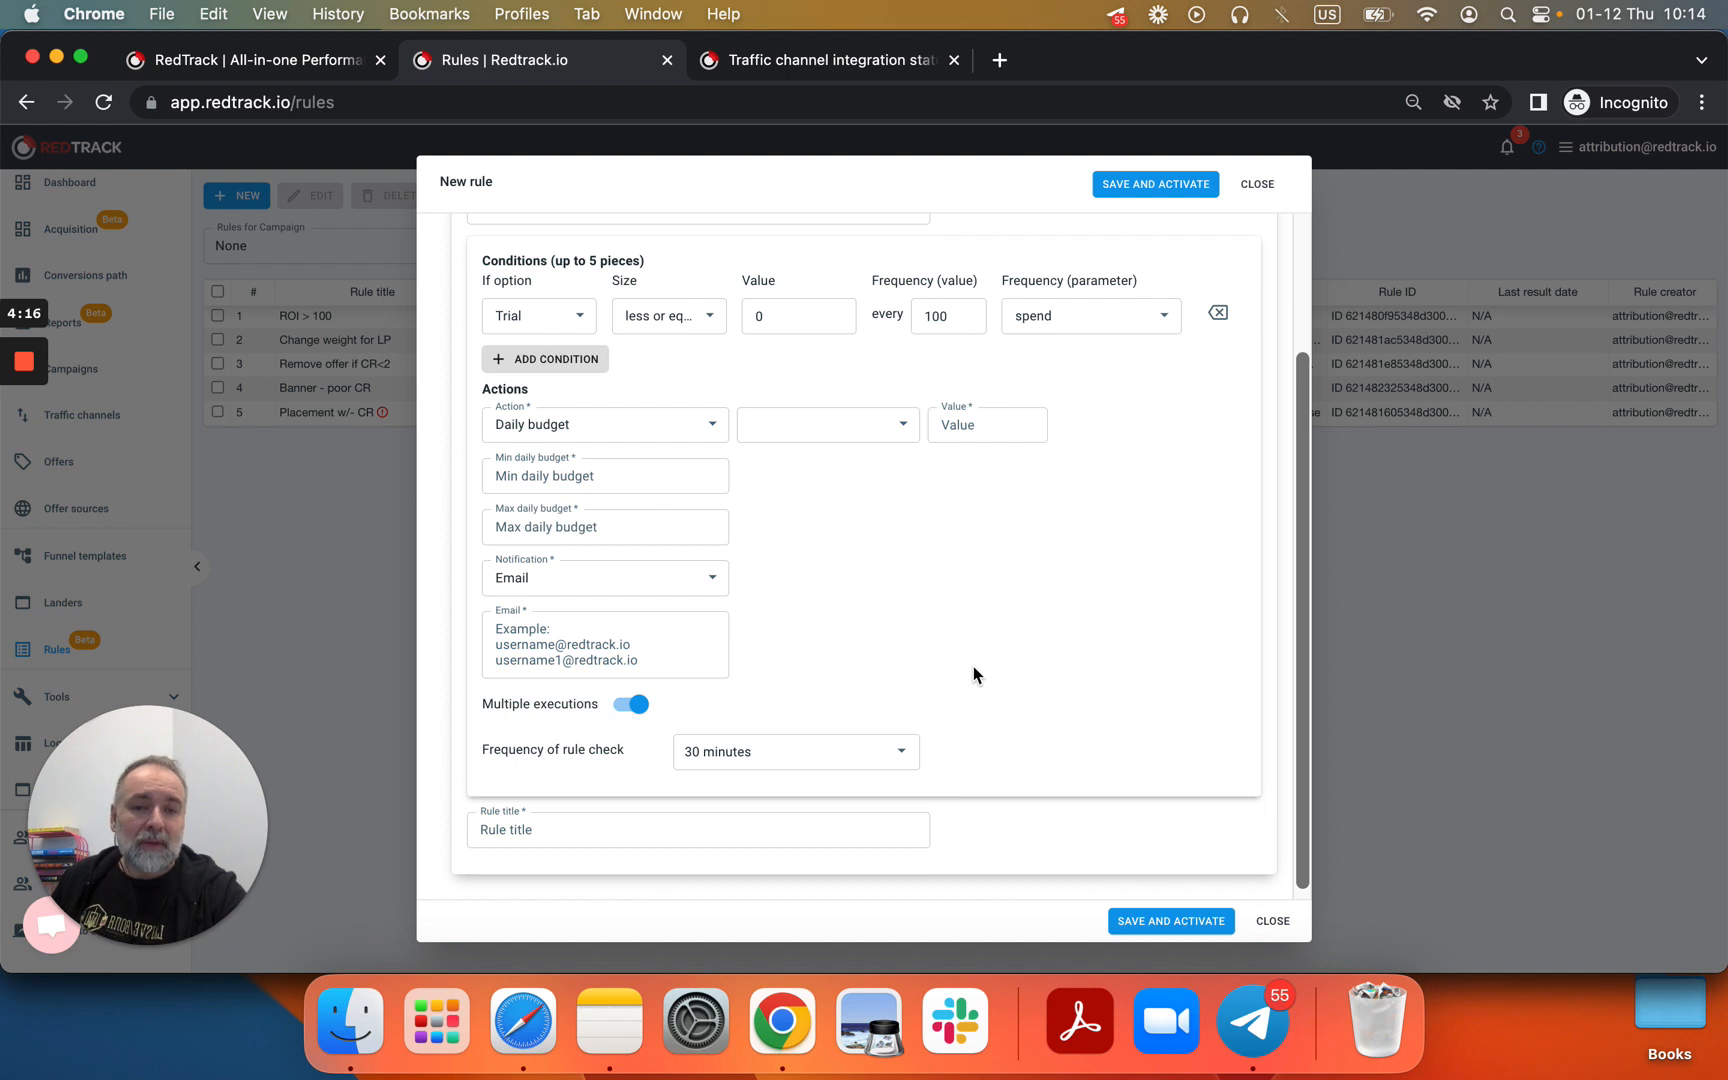
{"action": "scroll", "coordinate": [1029, 550], "scroll_direction": "up", "scroll_amount": 3}
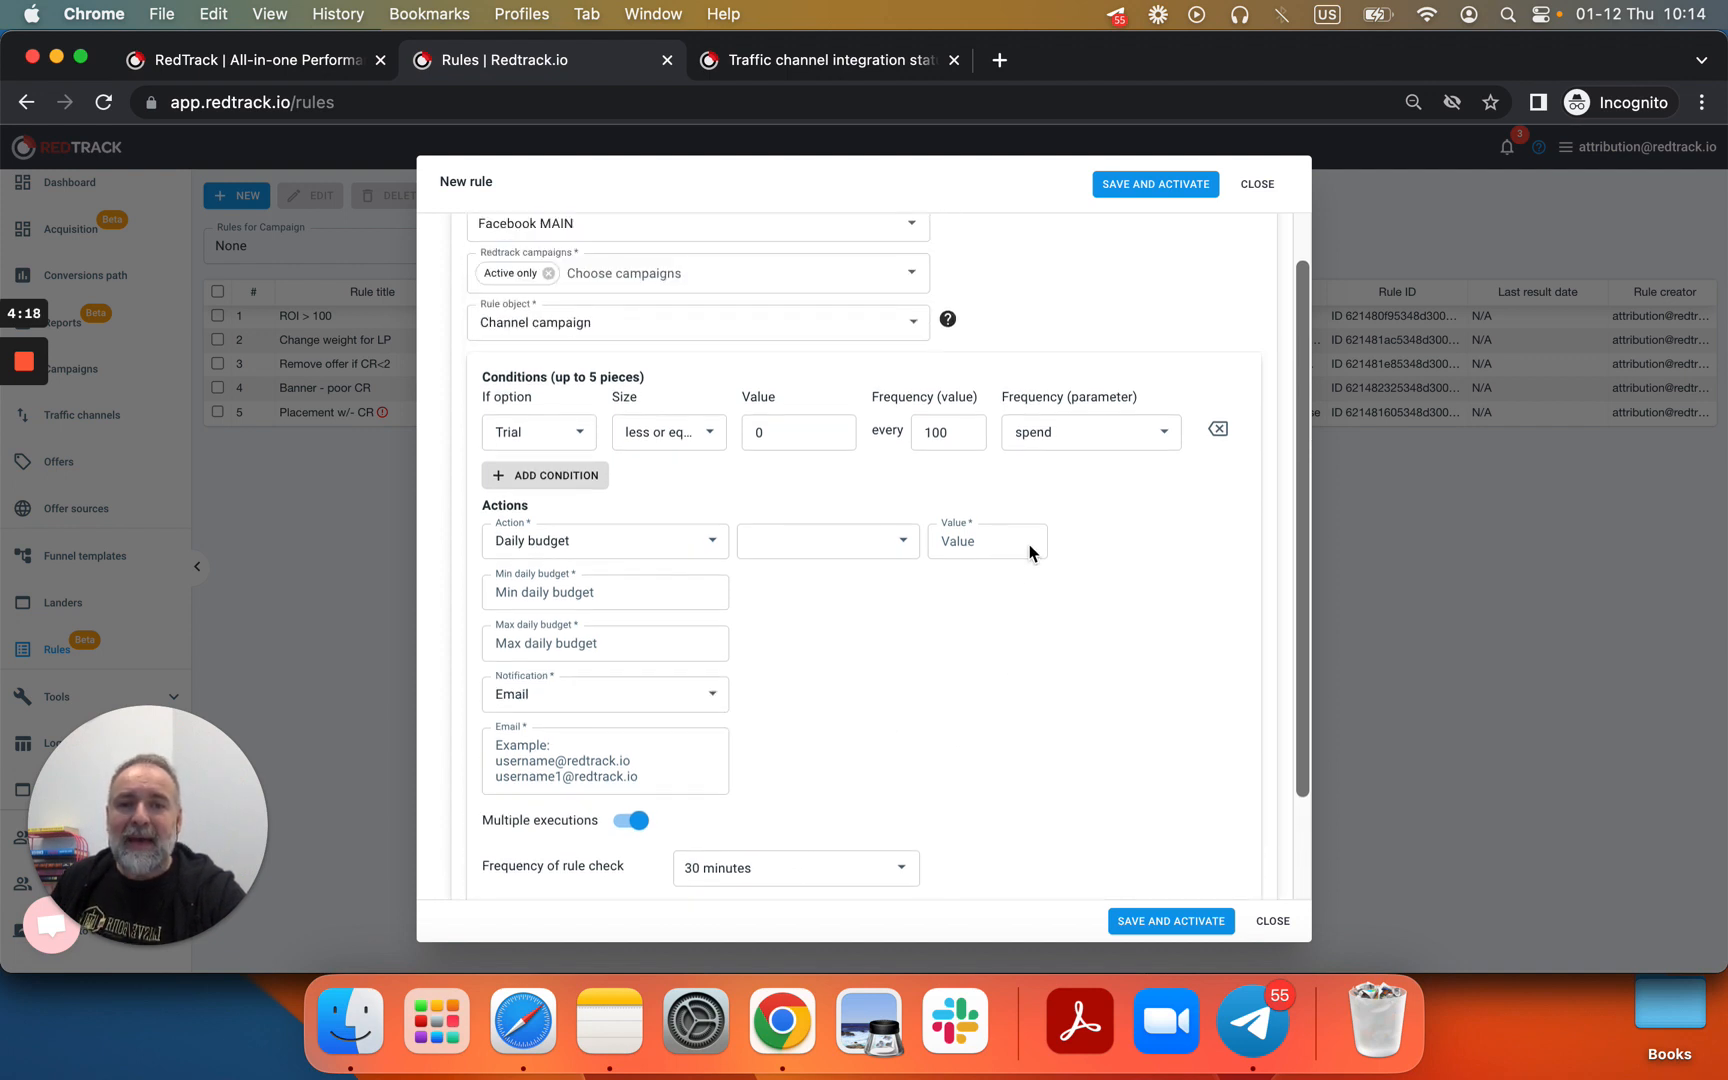
{"action": "scroll", "coordinate": [1029, 550], "scroll_direction": "up", "scroll_amount": 2}
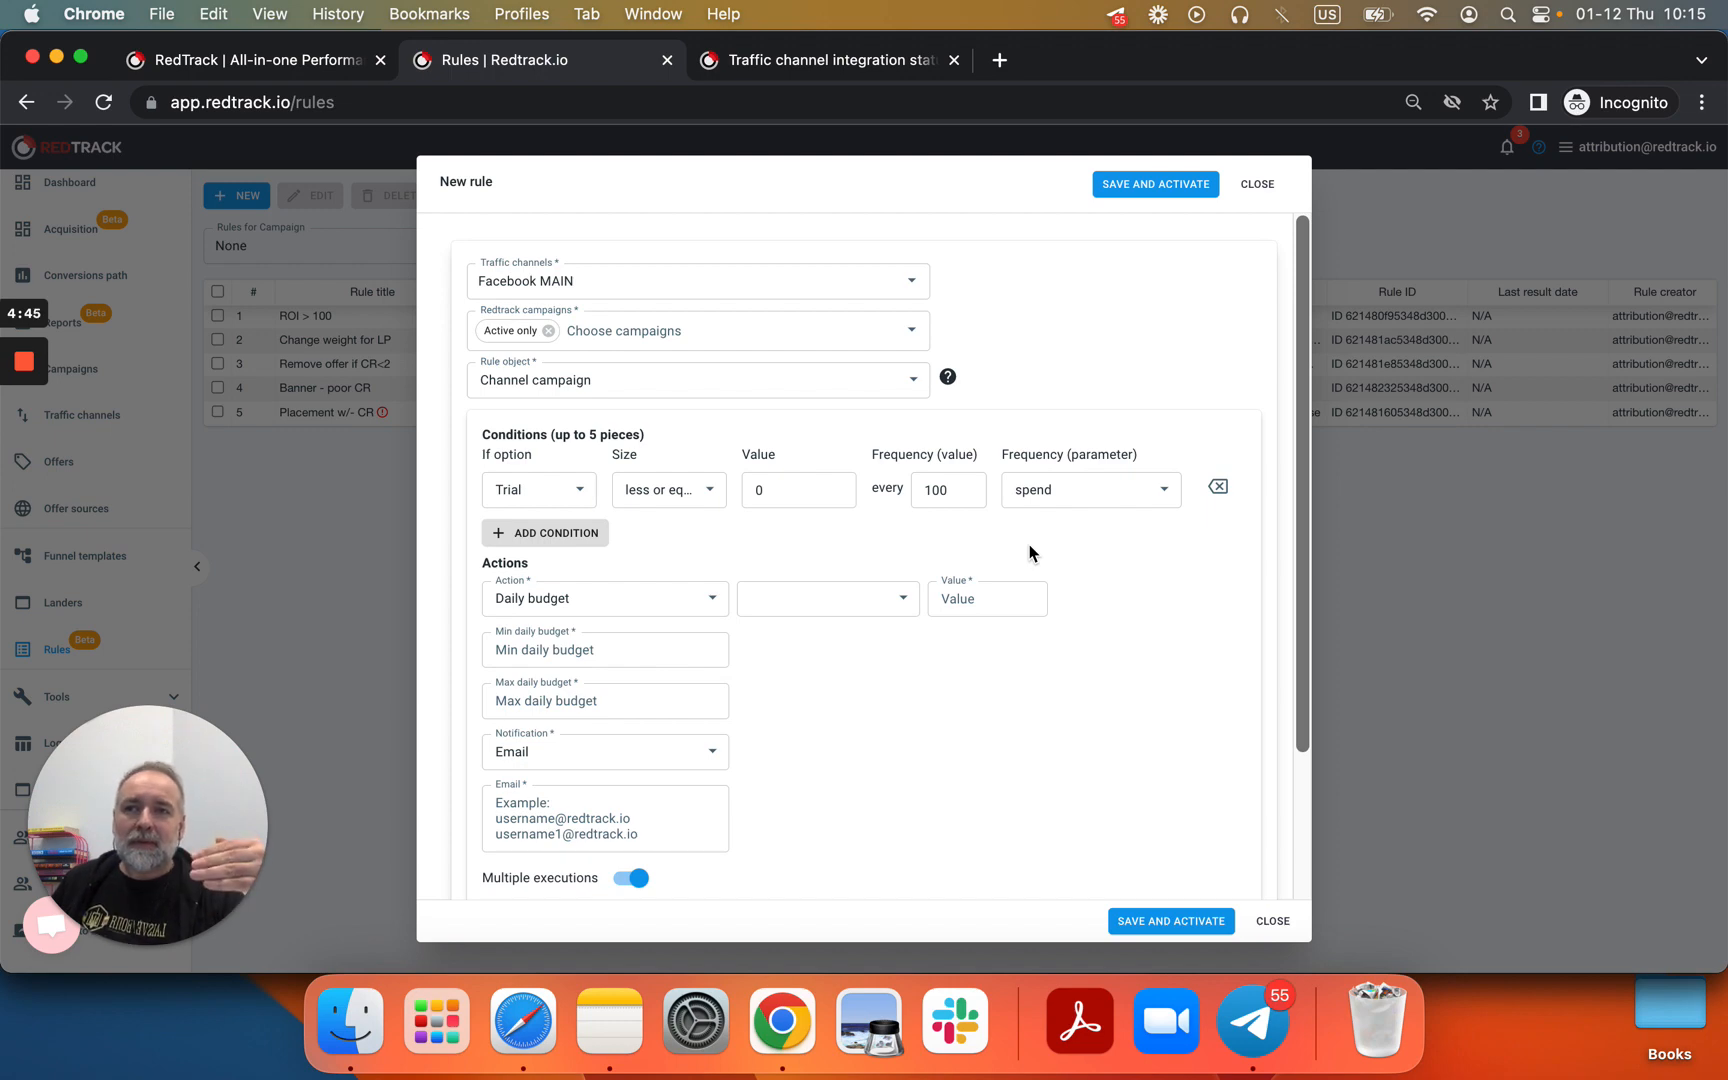
Step: Check the traffic channel integration documentation for channels supporting Pause Campaign, Pause Ad set and the auto-cost update levels
{"action": "left_click", "coordinate": [872, 62]}
{"action": "scroll", "coordinate": [708, 588], "scroll_direction": "down", "scroll_amount": 5}
{"action": "scroll", "coordinate": [711, 594], "scroll_direction": "down", "scroll_amount": 1}
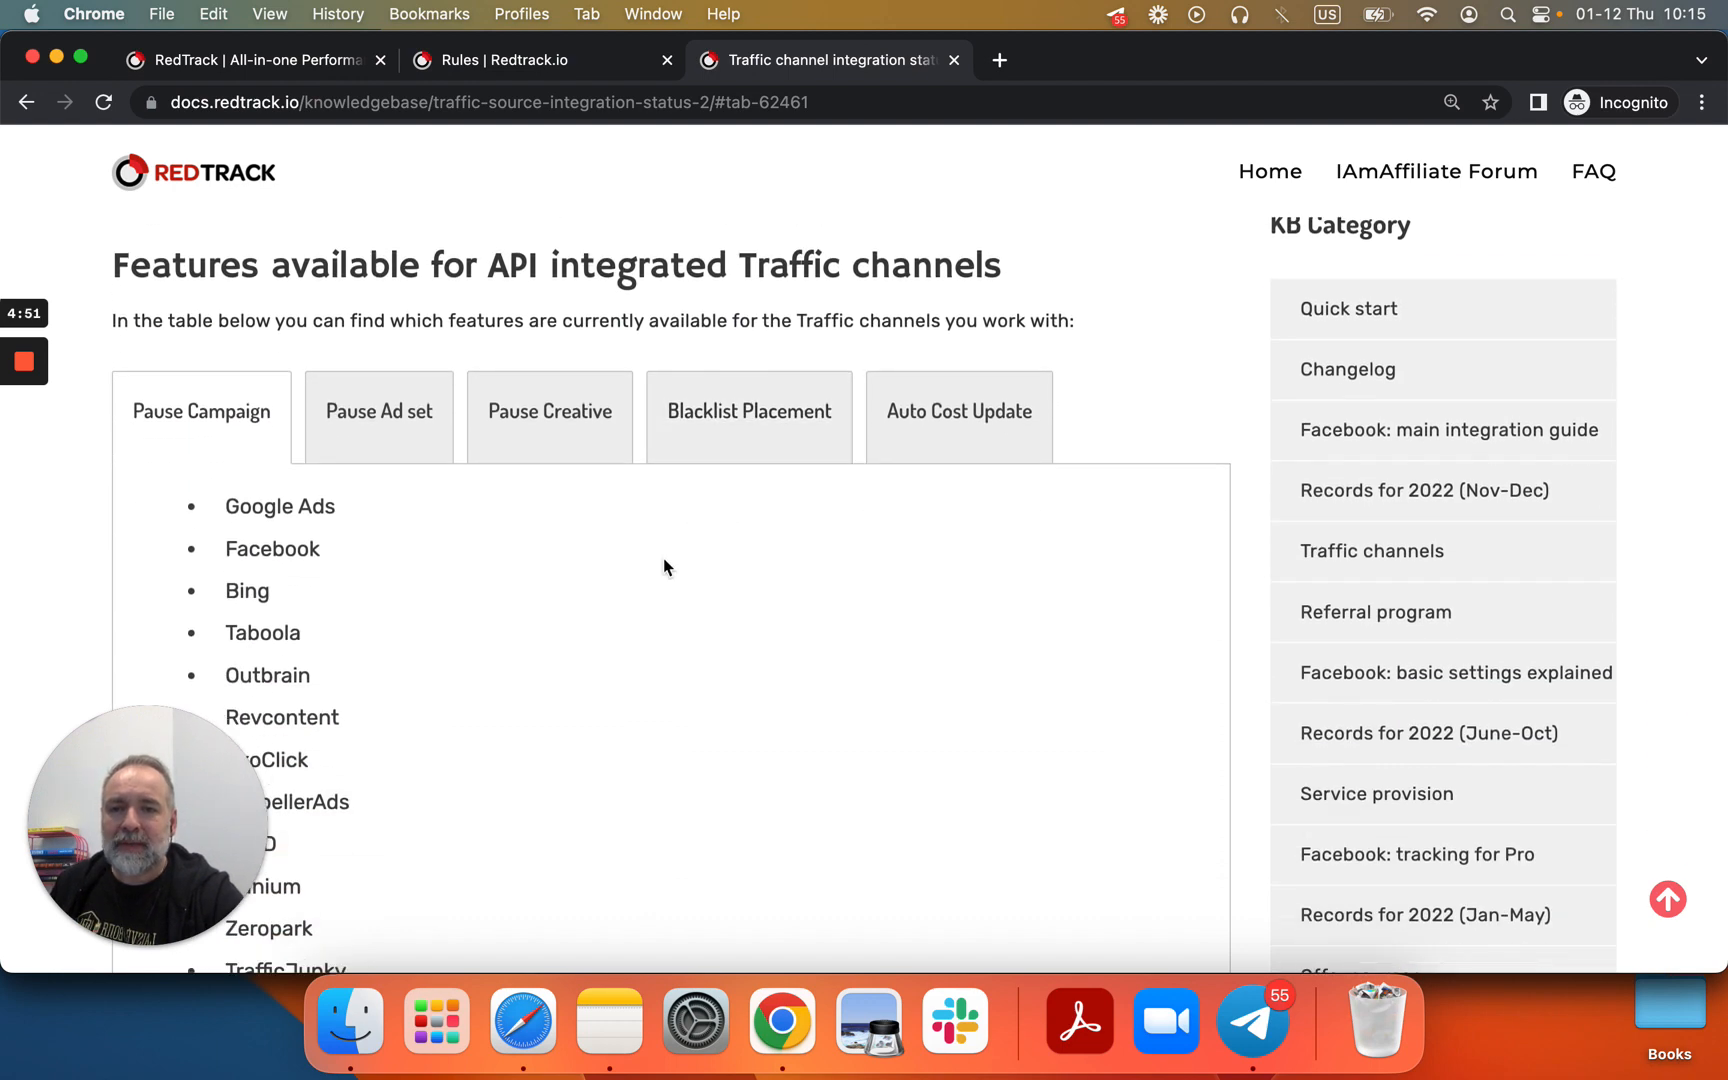
{"action": "left_click", "coordinate": [388, 430]}
{"action": "scroll", "coordinate": [551, 605], "scroll_direction": "down", "scroll_amount": 4}
{"action": "scroll", "coordinate": [551, 605], "scroll_direction": "down", "scroll_amount": 1}
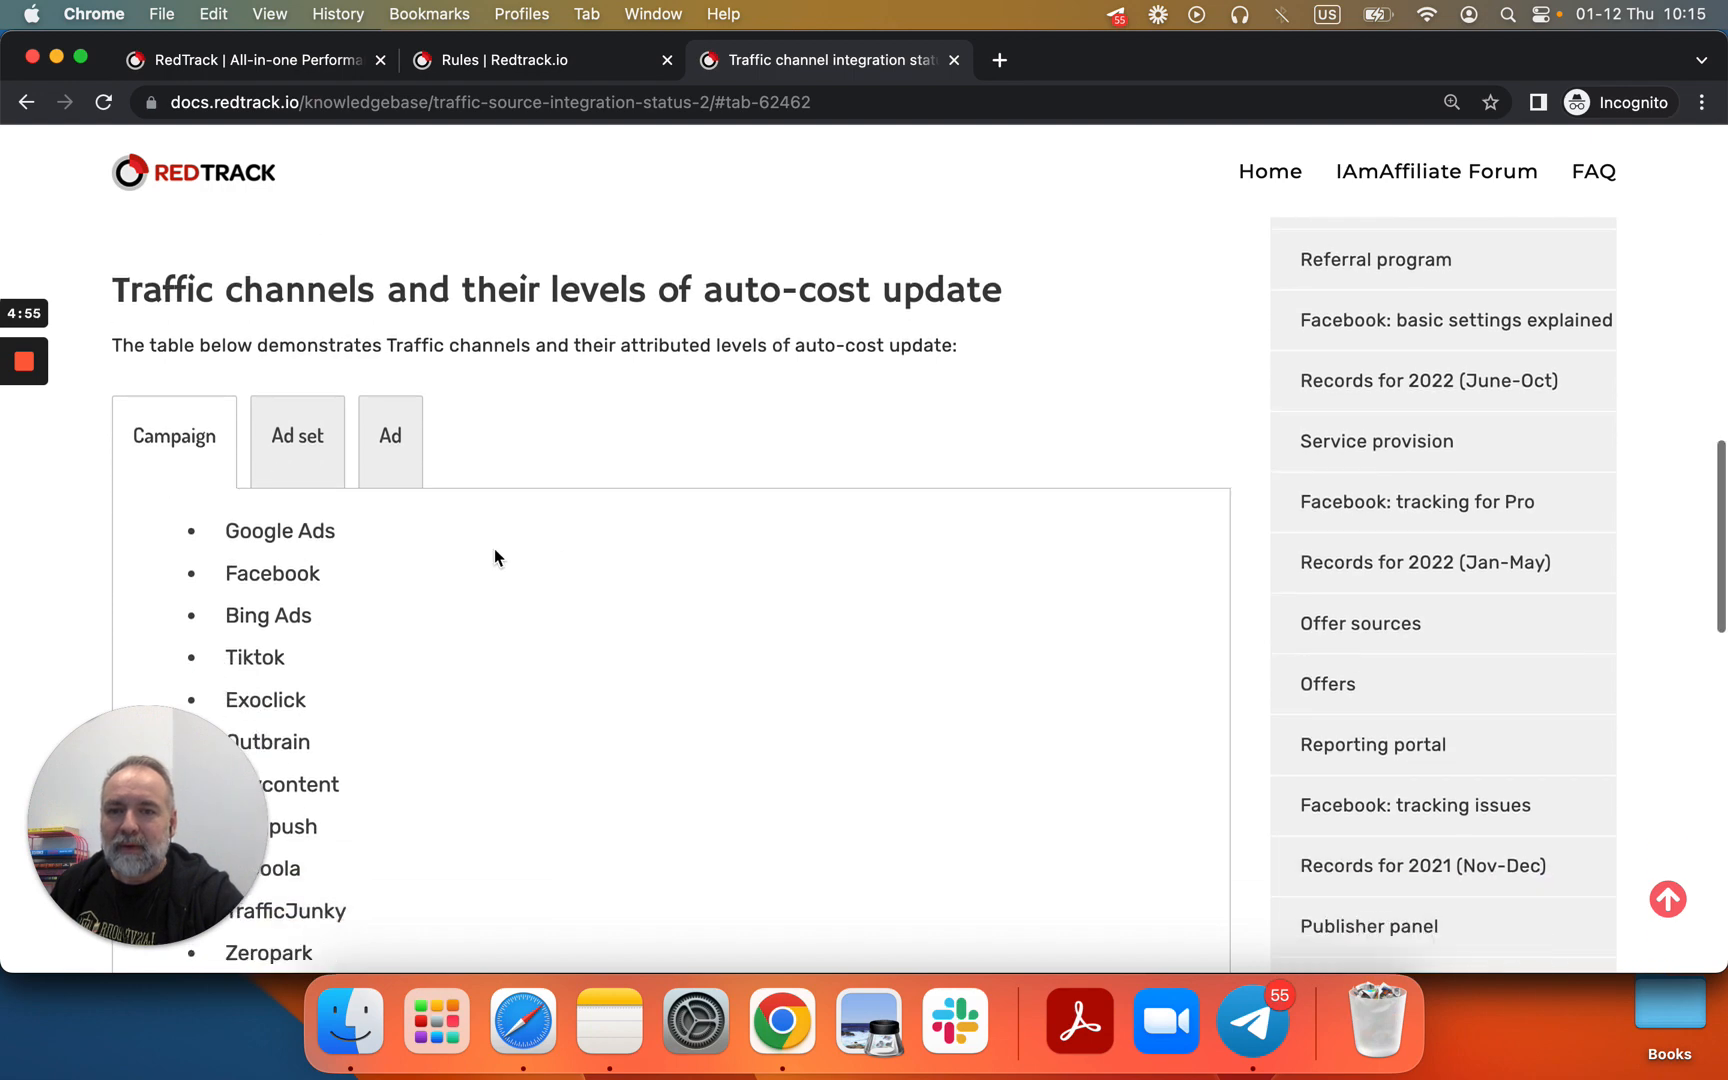
Step: Check which API-integrated traffic channels support the Pause Creative and Blacklist Placement features
{"action": "scroll", "coordinate": [378, 436], "scroll_direction": "up", "scroll_amount": 4}
{"action": "scroll", "coordinate": [382, 436], "scroll_direction": "up", "scroll_amount": 2}
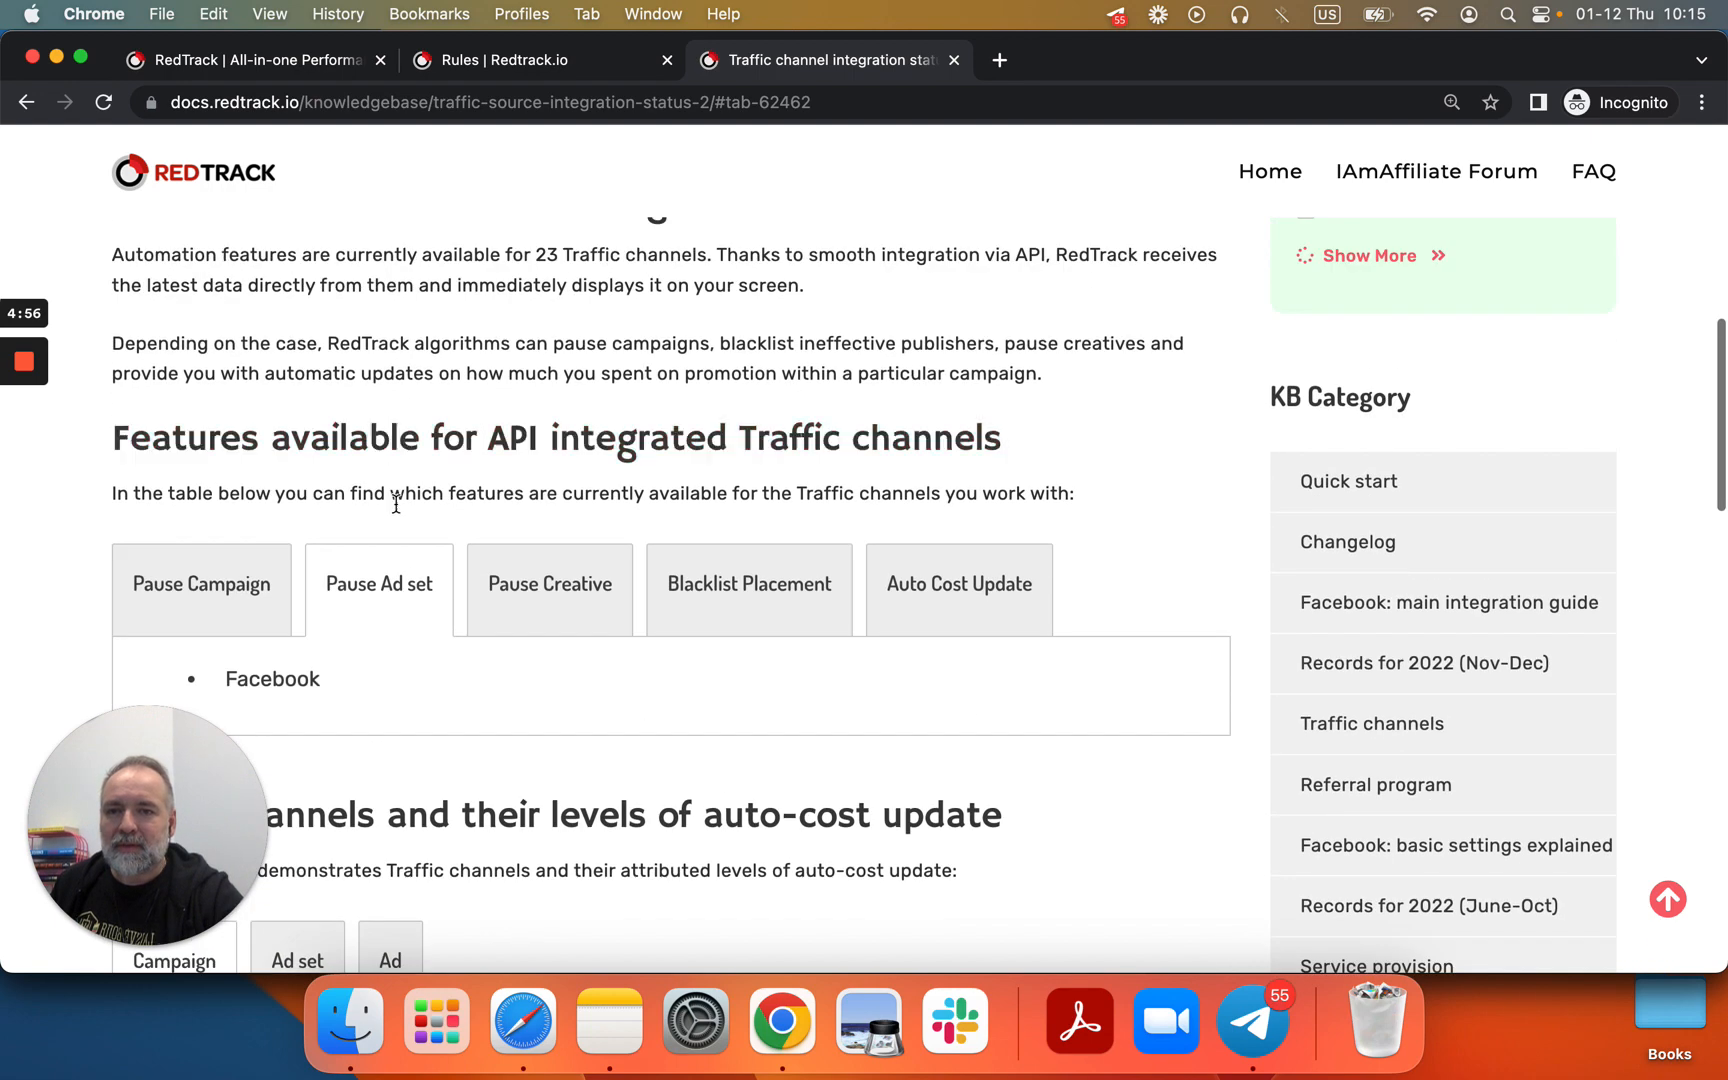
{"action": "left_click", "coordinate": [537, 598]}
{"action": "scroll", "coordinate": [537, 598], "scroll_direction": "down", "scroll_amount": 3}
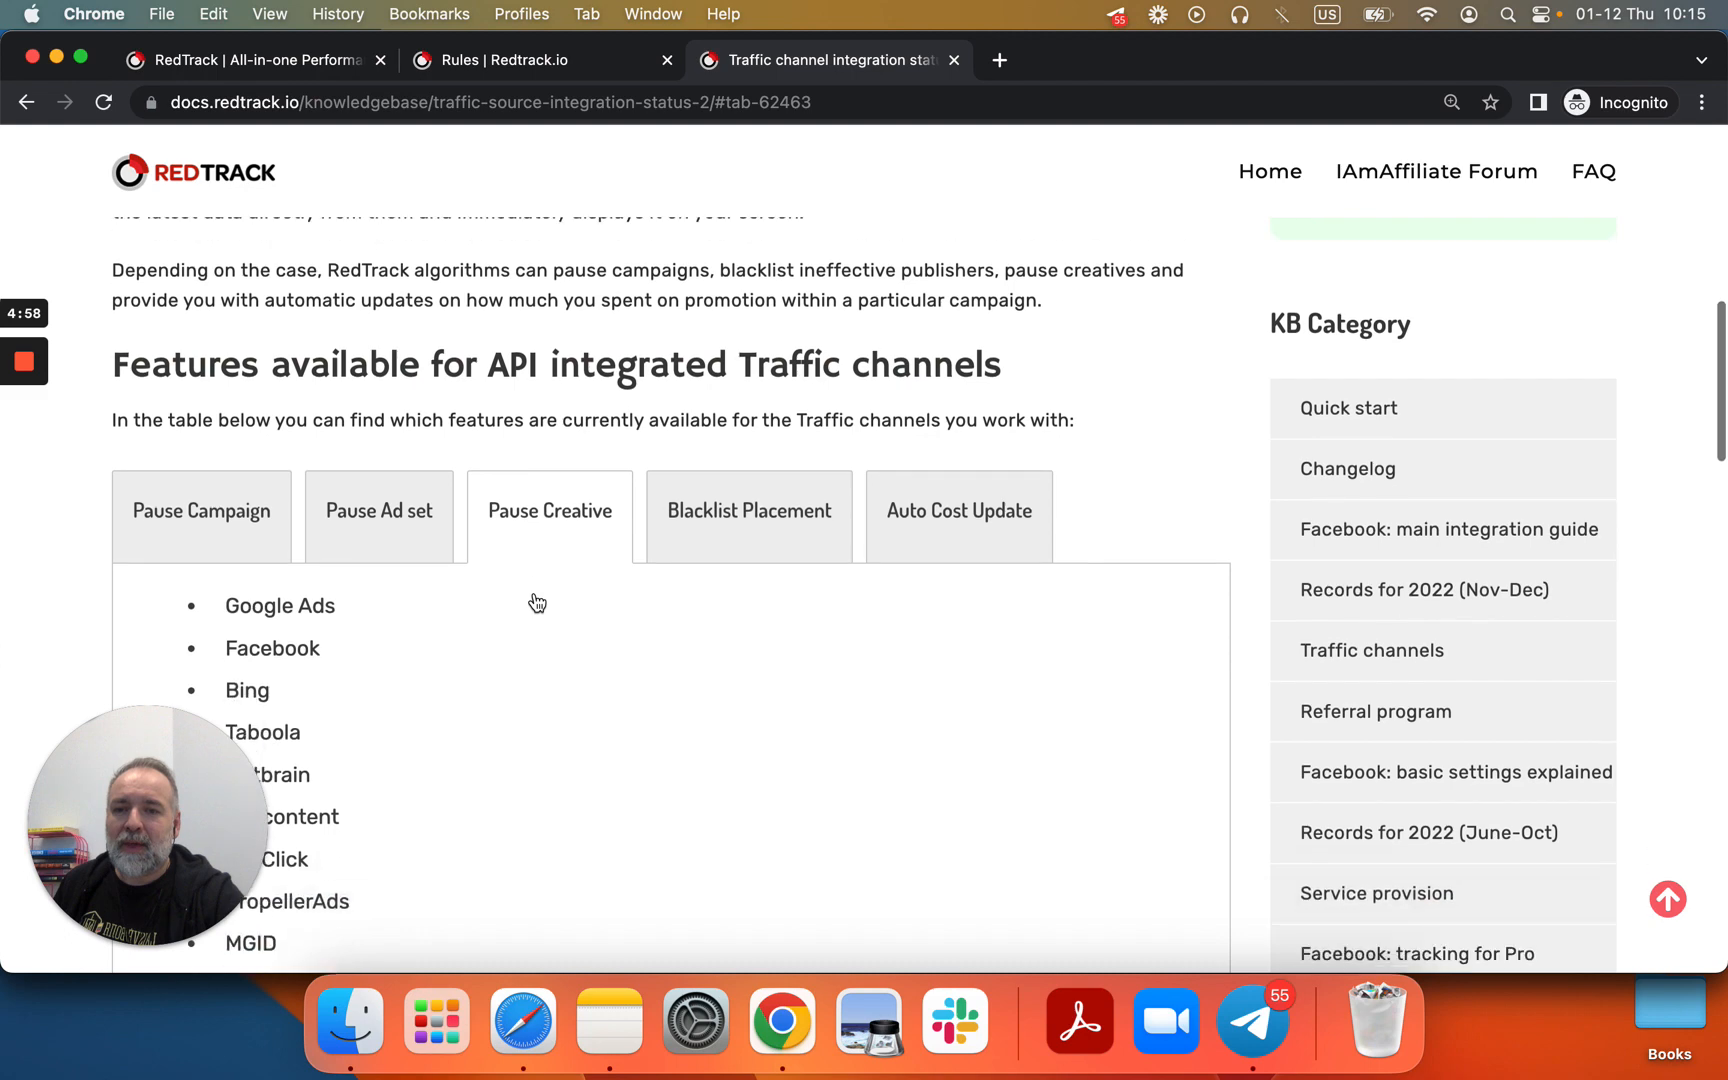
{"action": "scroll", "coordinate": [537, 598], "scroll_direction": "up", "scroll_amount": 2}
{"action": "left_click", "coordinate": [680, 545]}
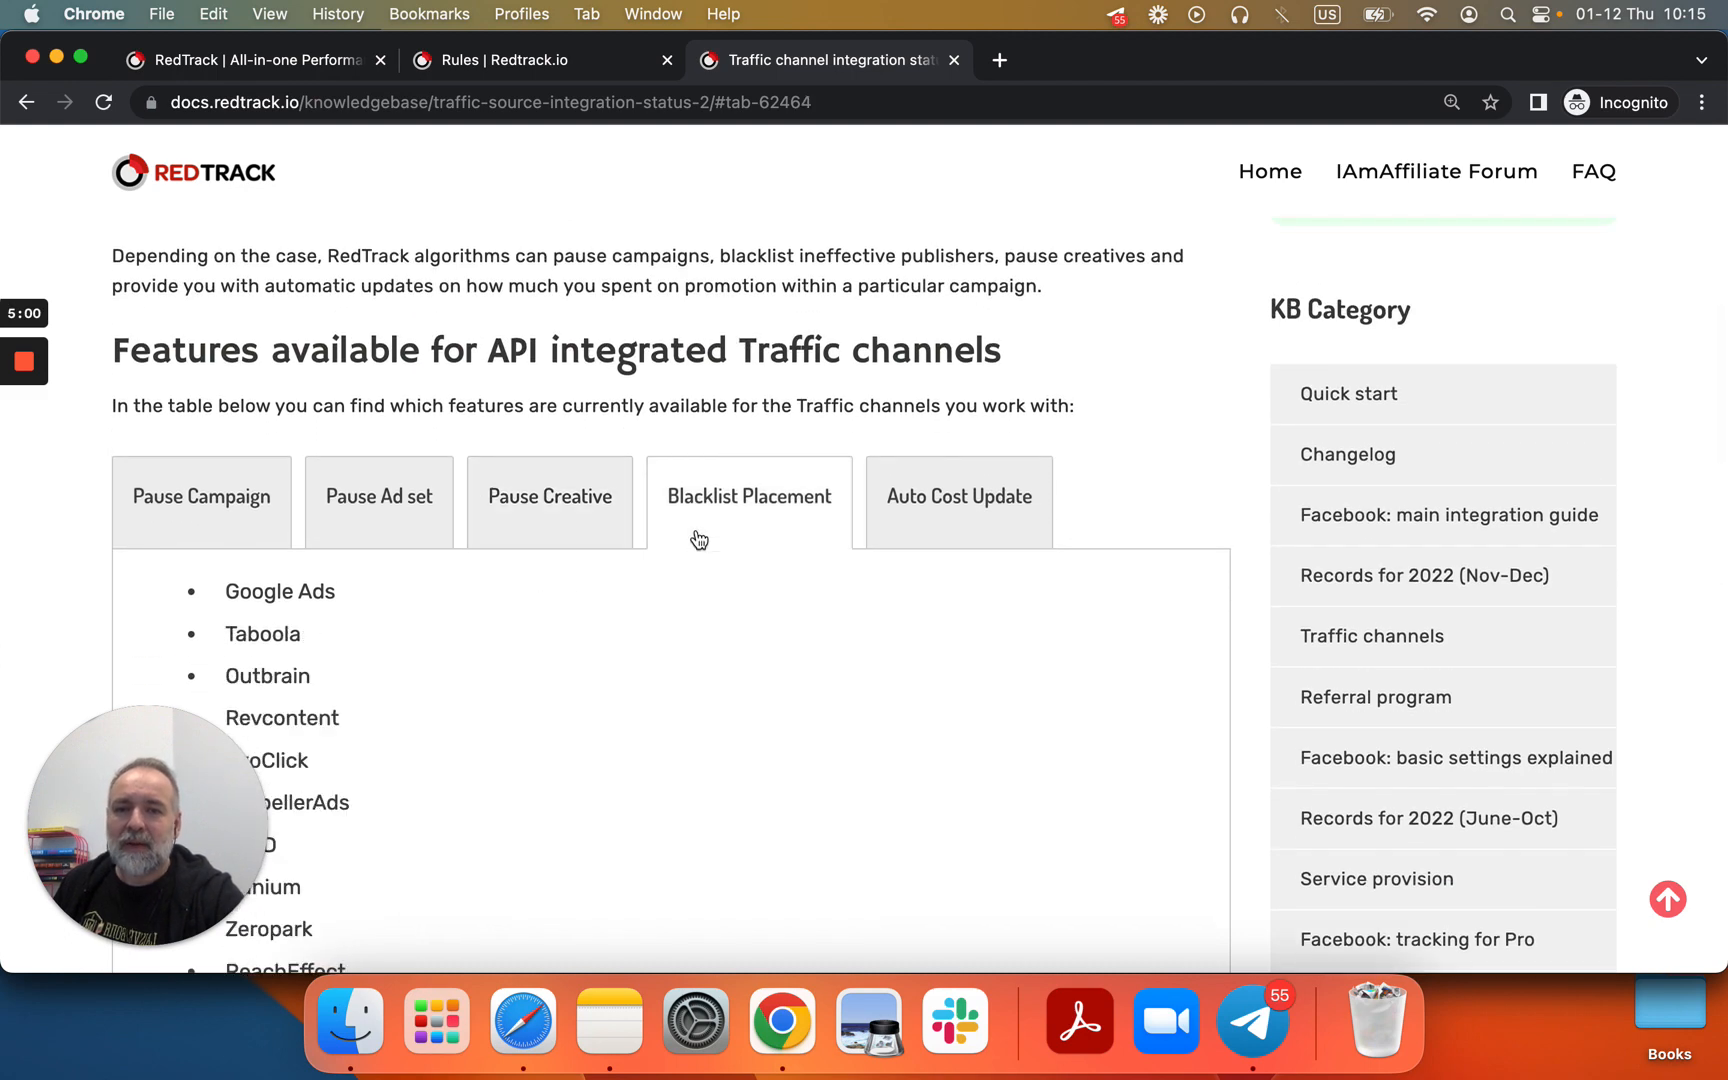
{"action": "scroll", "coordinate": [644, 684], "scroll_direction": "down", "scroll_amount": 2}
Step: Check which API-integrated traffic channels support the Auto Cost Update feature
{"action": "scroll", "coordinate": [644, 690], "scroll_direction": "up", "scroll_amount": 3}
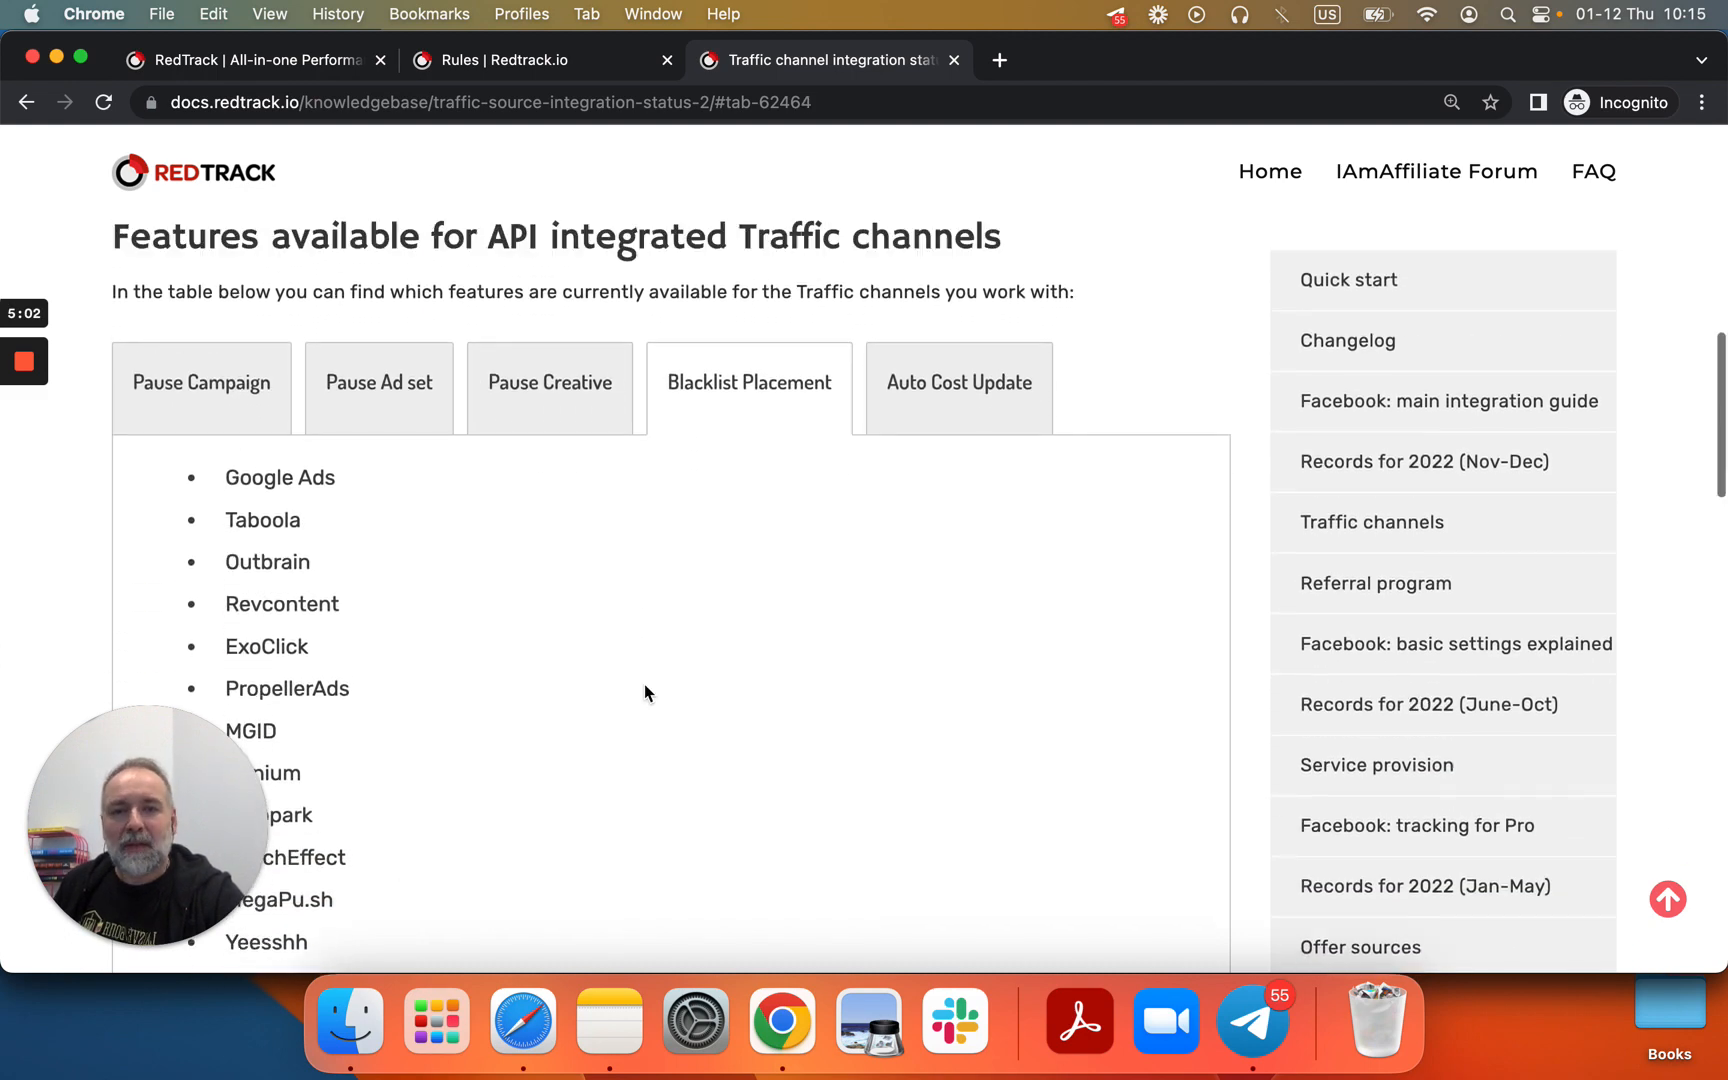
{"action": "left_click", "coordinate": [907, 612]}
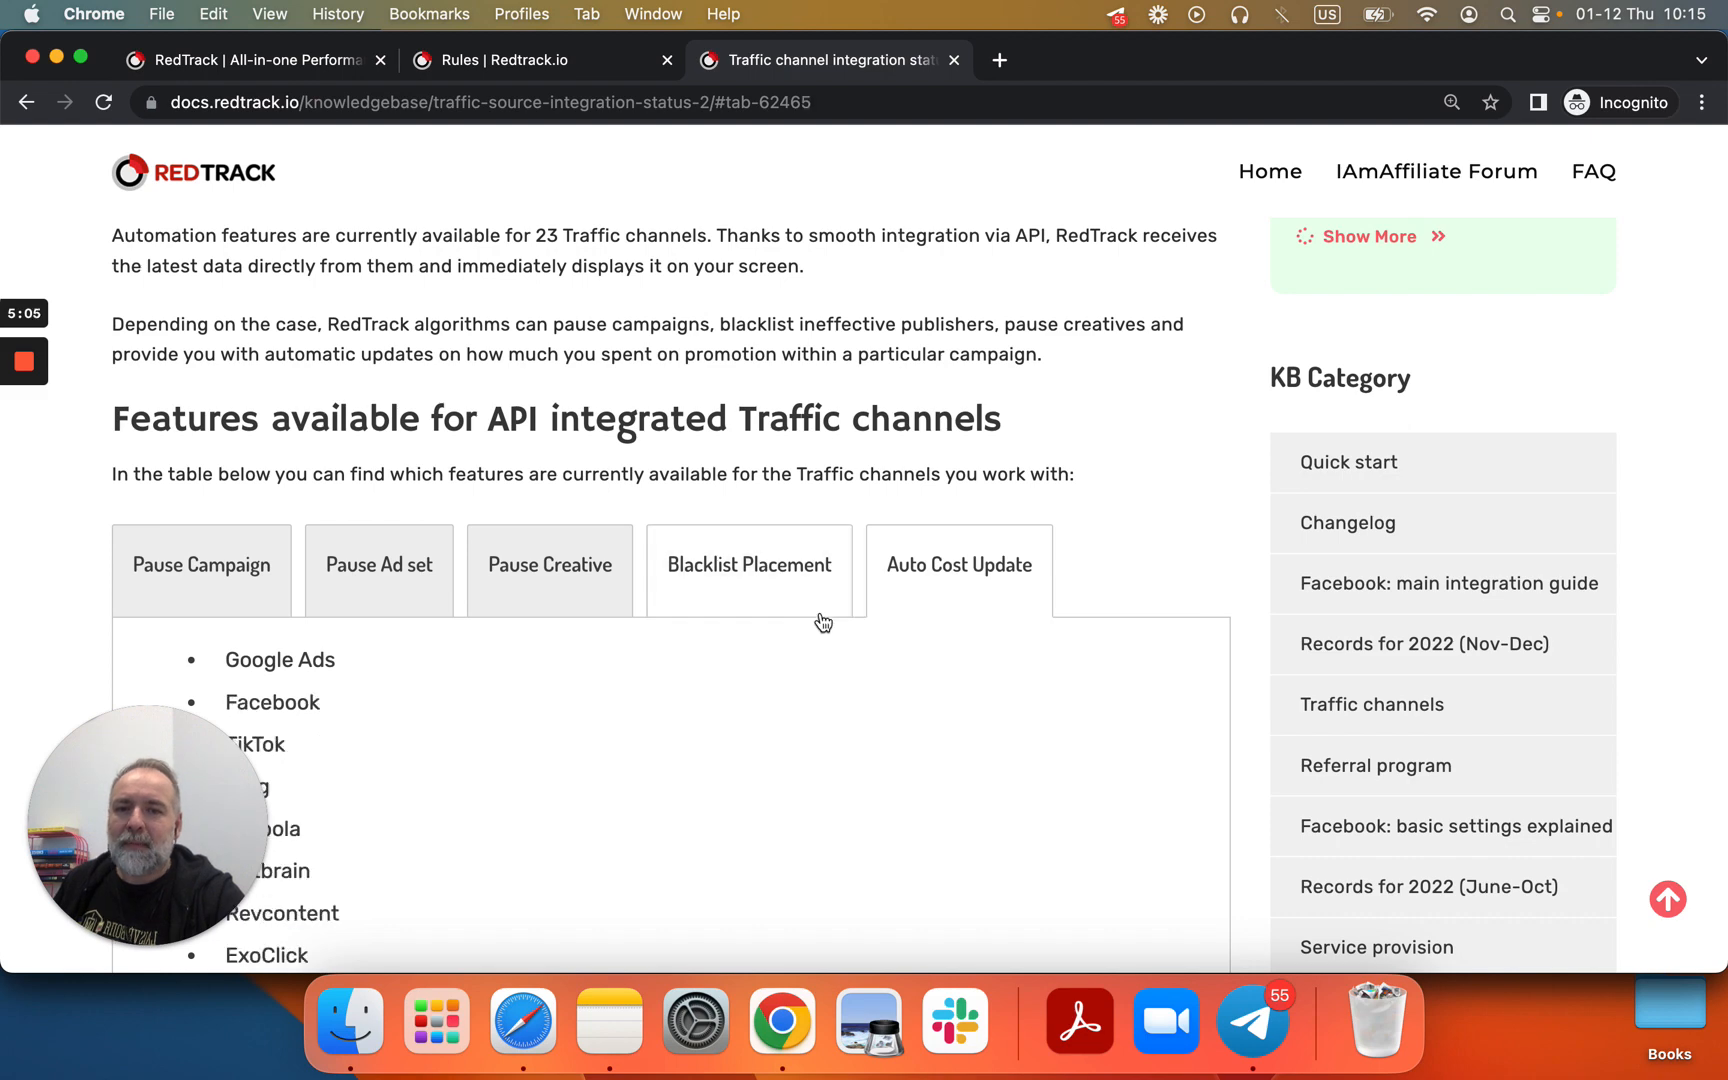
{"action": "scroll", "coordinate": [710, 672], "scroll_direction": "down", "scroll_amount": 3}
{"action": "scroll", "coordinate": [710, 668], "scroll_direction": "up", "scroll_amount": 1}
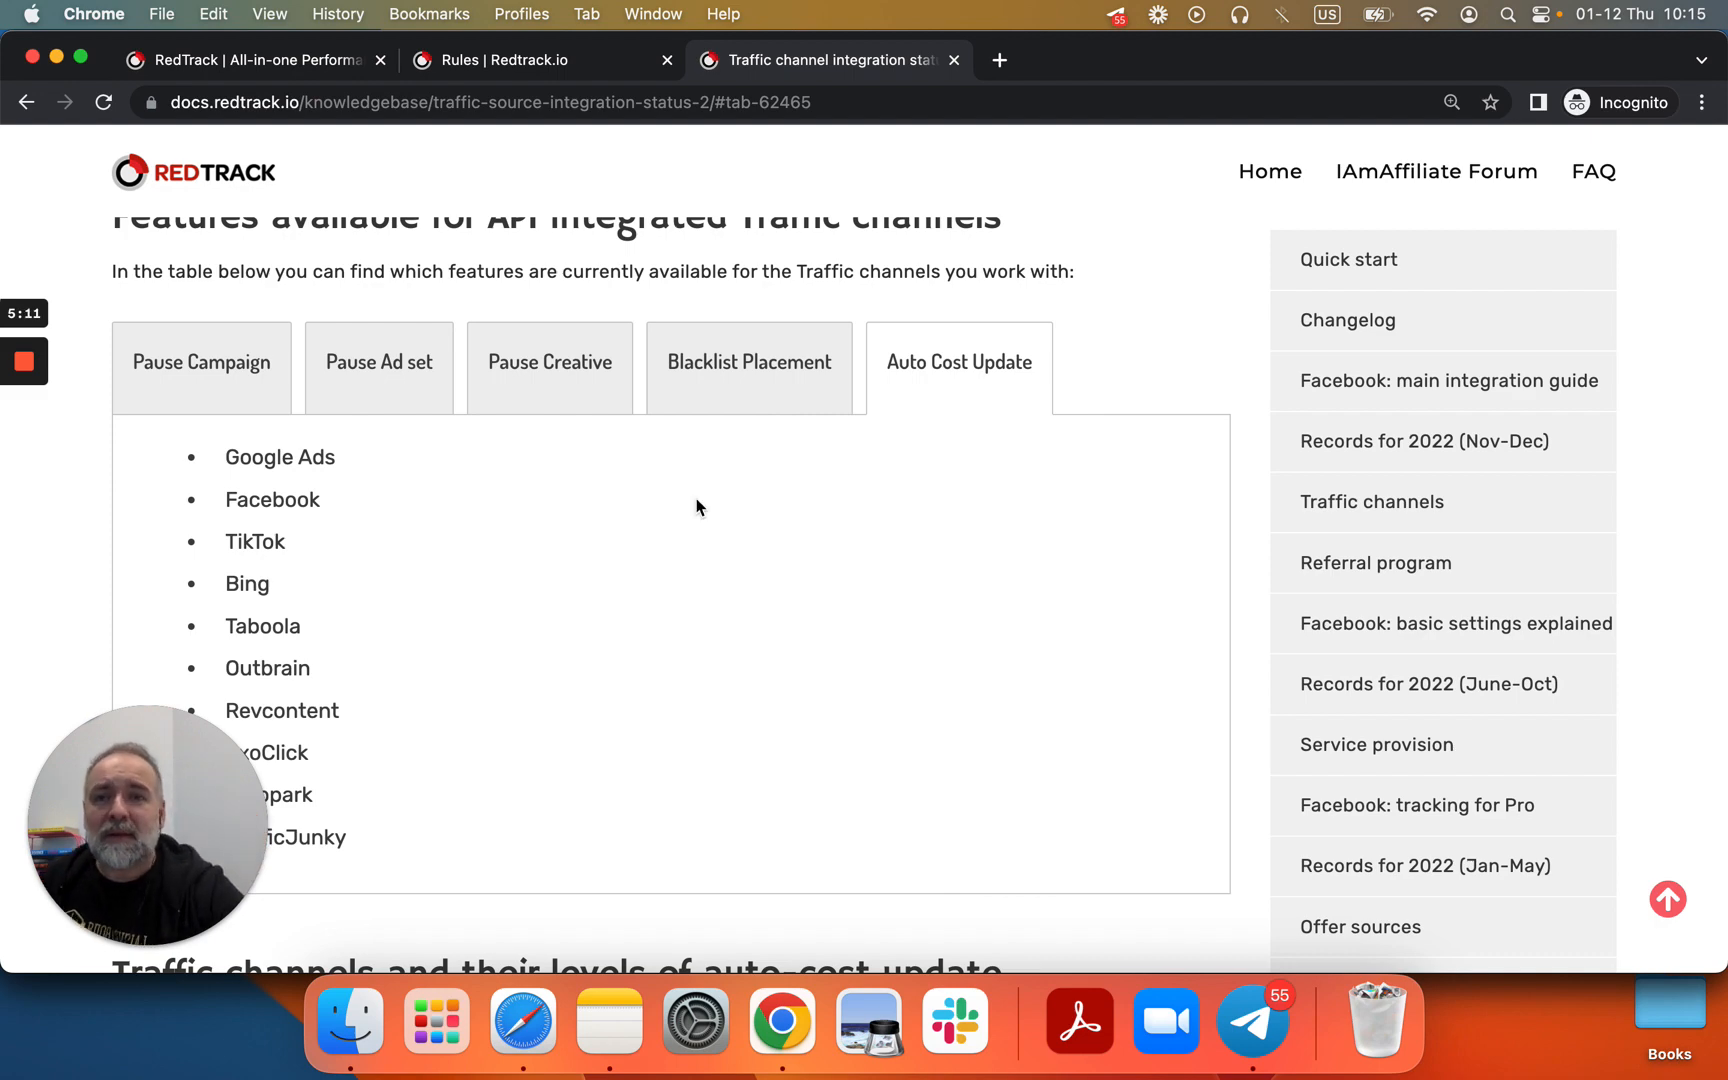
Step: Return to the unsaved new rule on the Rules page, and switch to the RedTrack homepage
{"action": "left_click", "coordinate": [556, 66]}
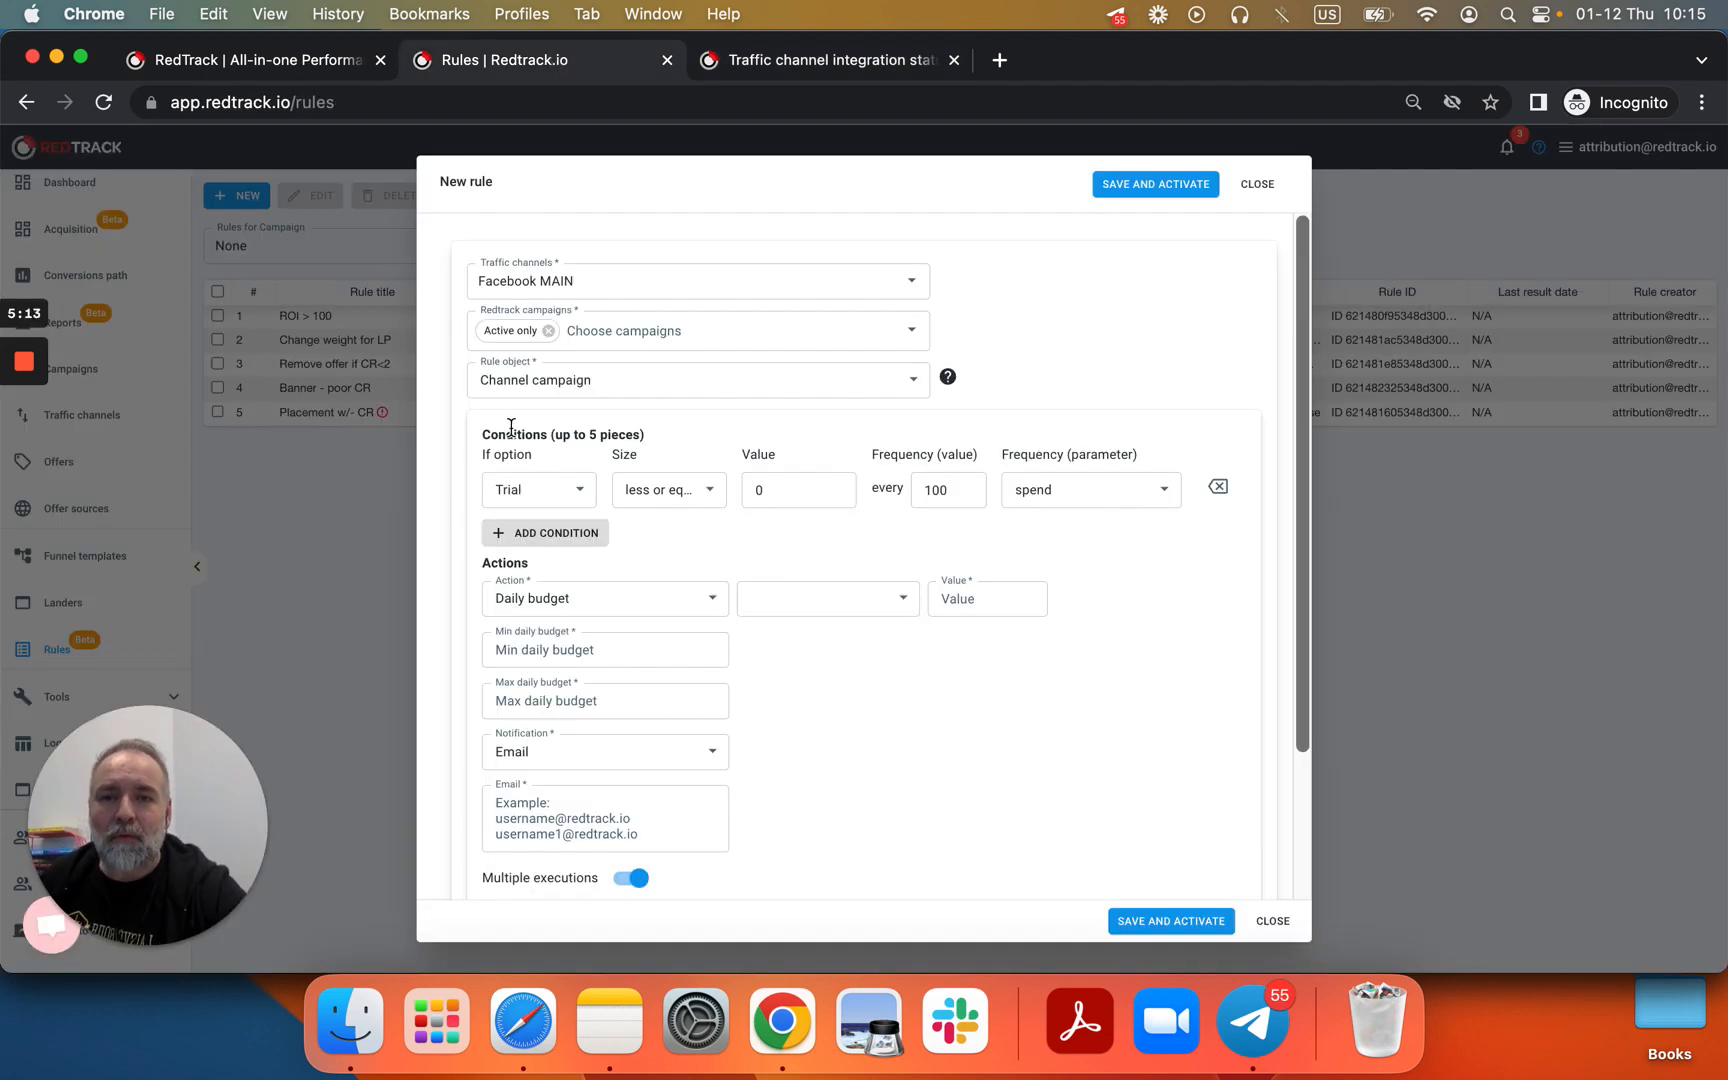
{"action": "left_click", "coordinate": [296, 65]}
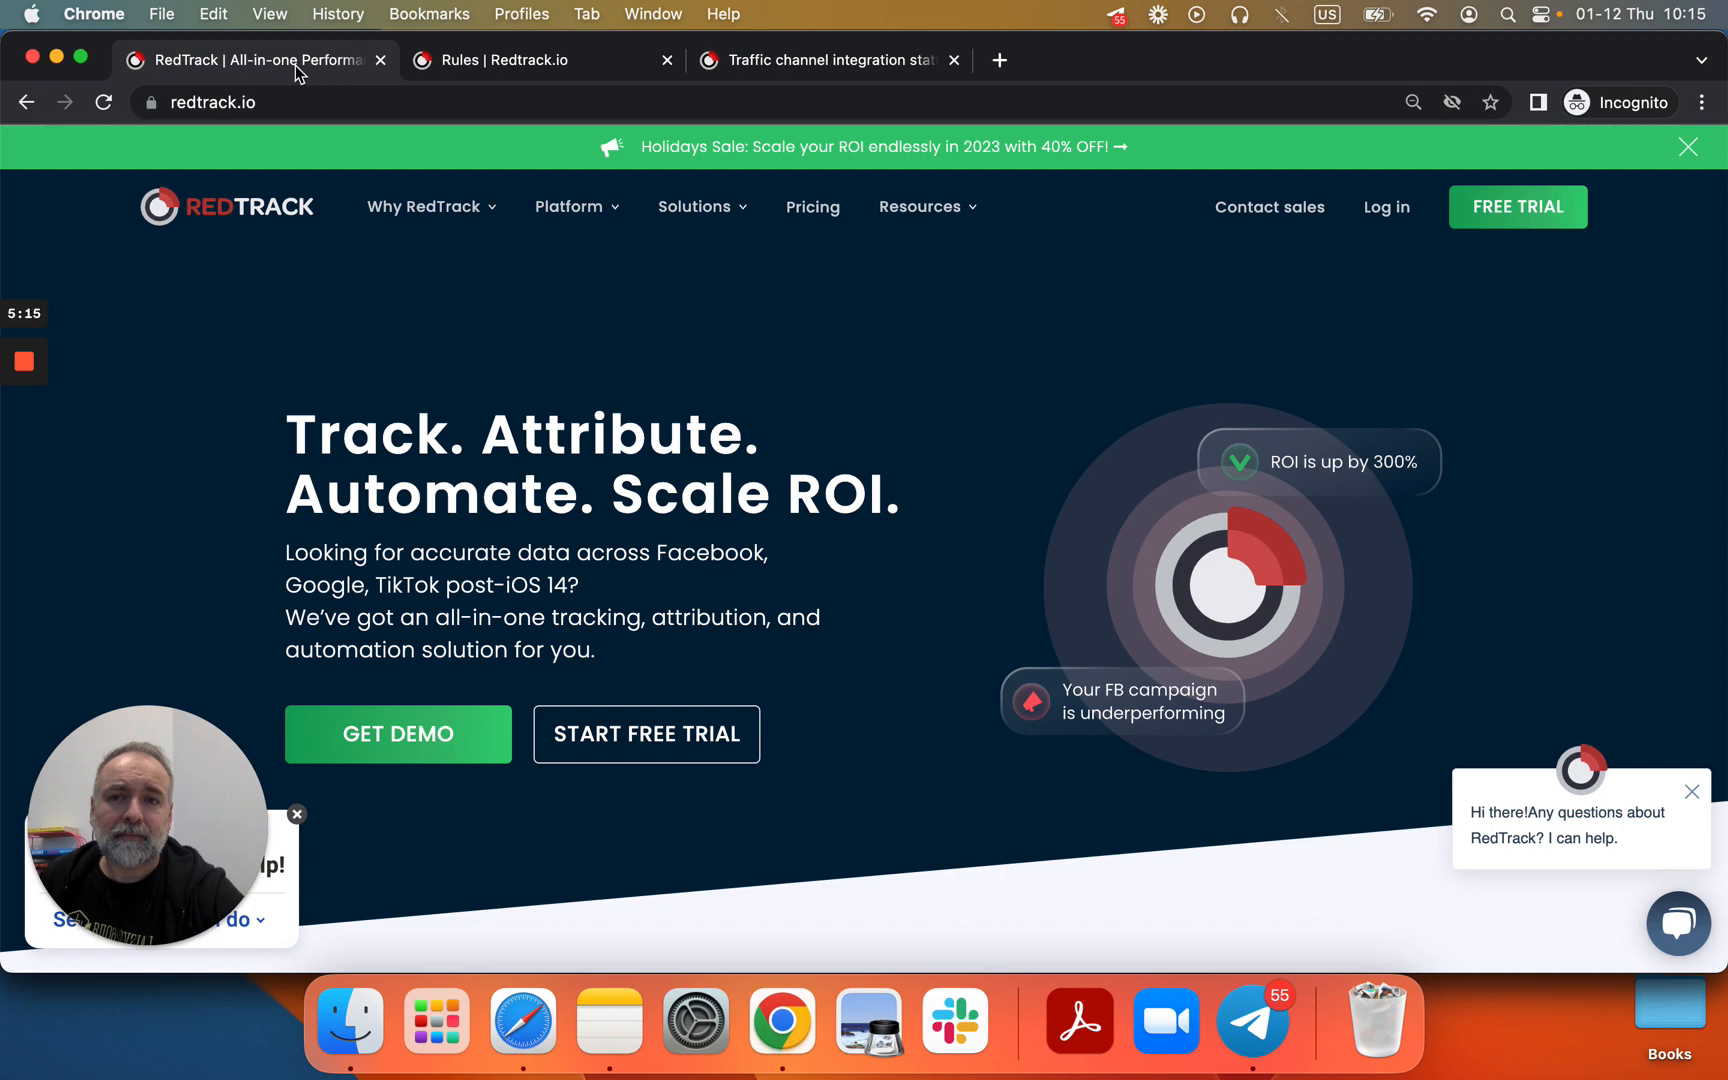